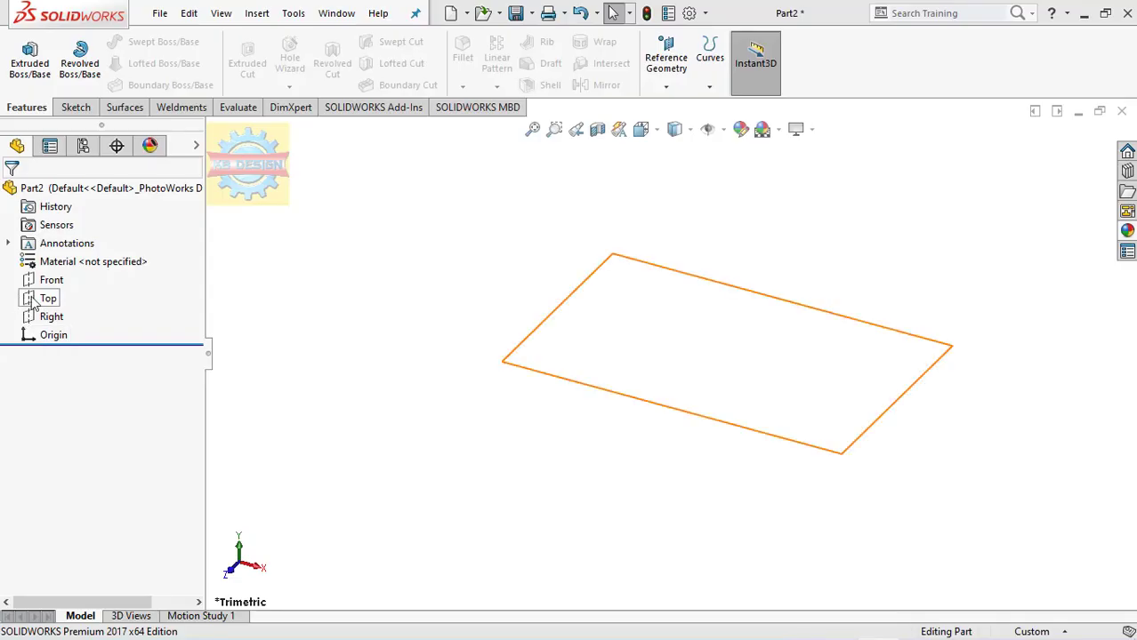
- Start a sketch on the Top plane and draw a circle centred on the origin
click(40, 297)
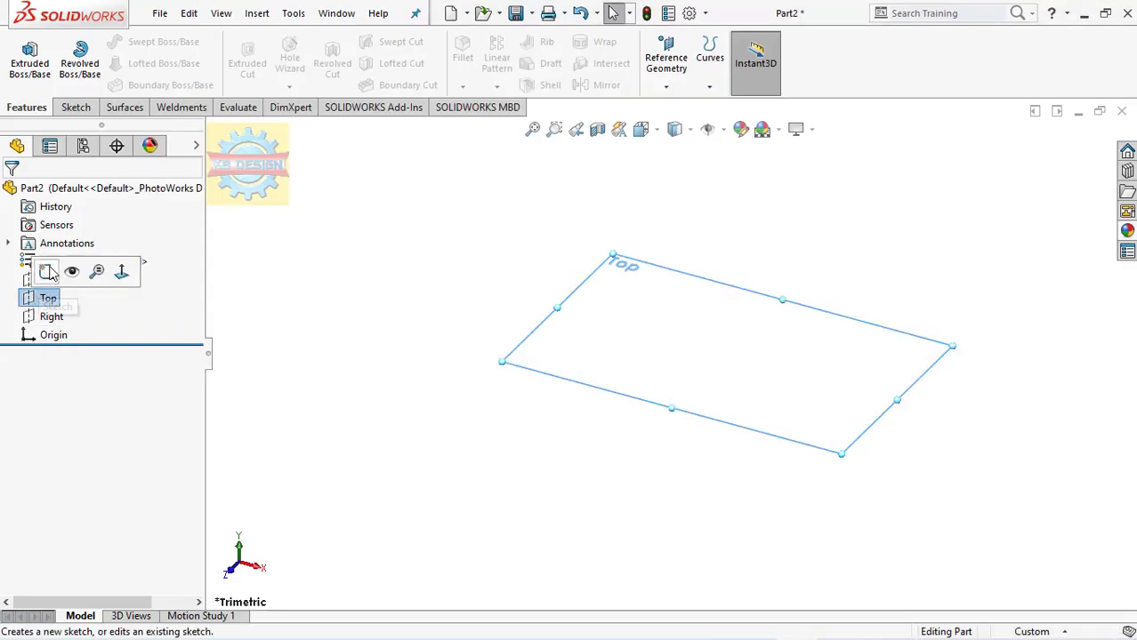
click(142, 42)
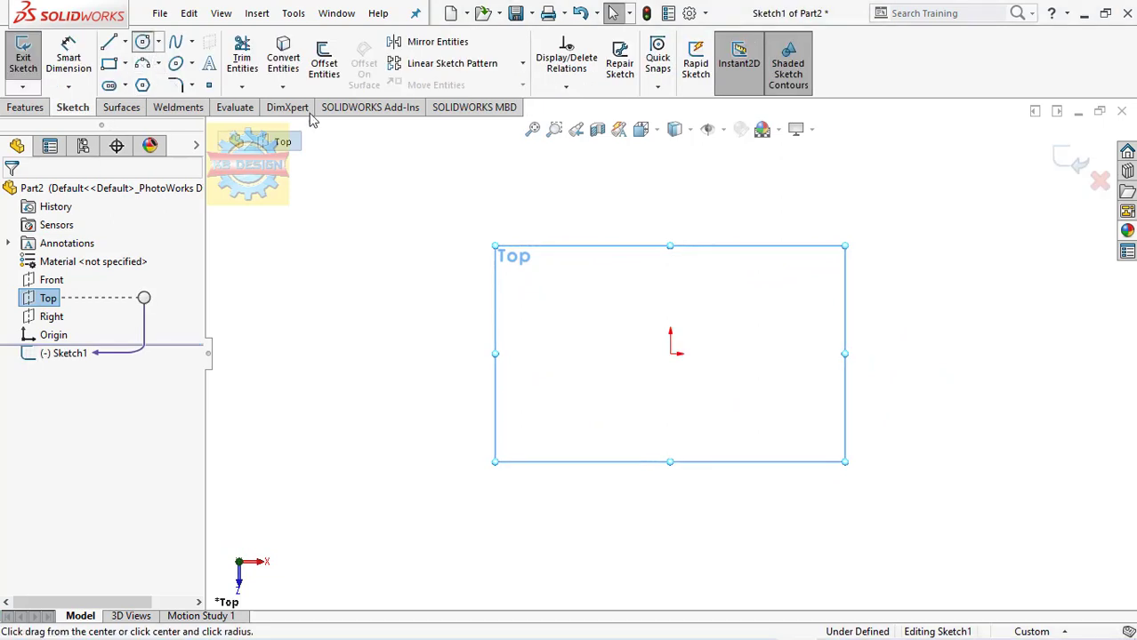
click(670, 354)
click(710, 234)
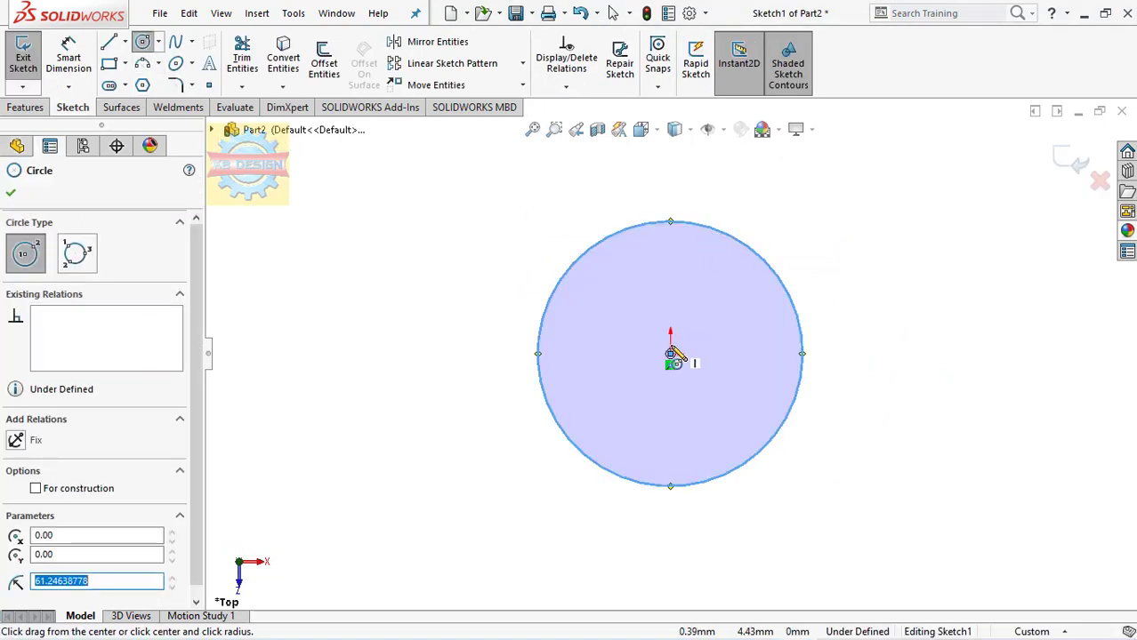
- Dimension the circle to an 18 diameter and exit the sketch
click(69, 44)
click(790, 288)
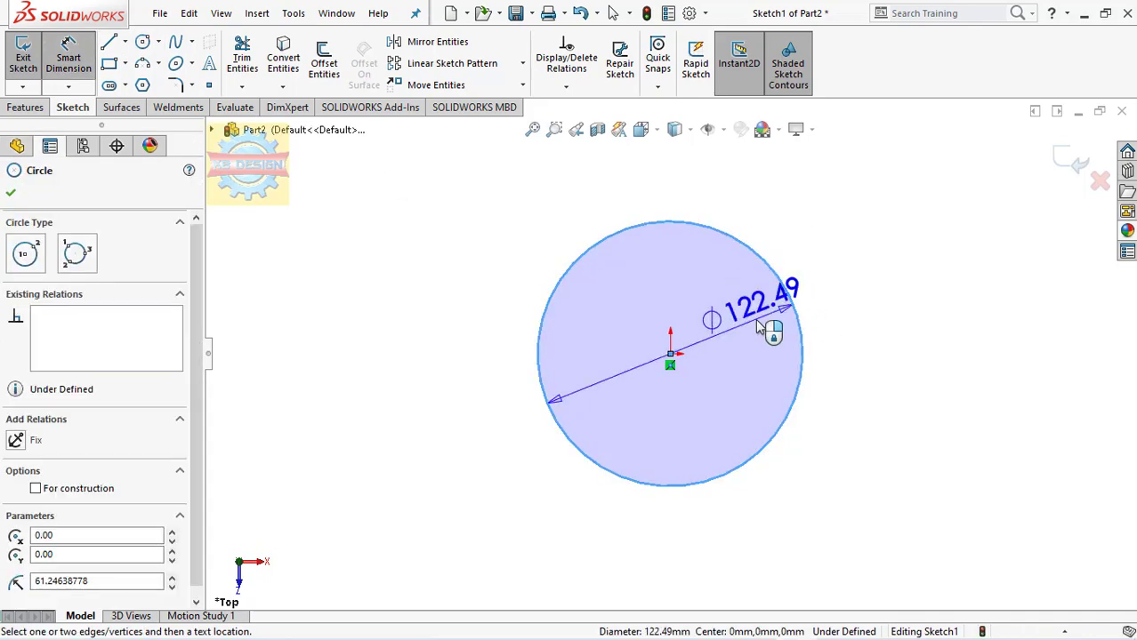
click(758, 327)
text(18)
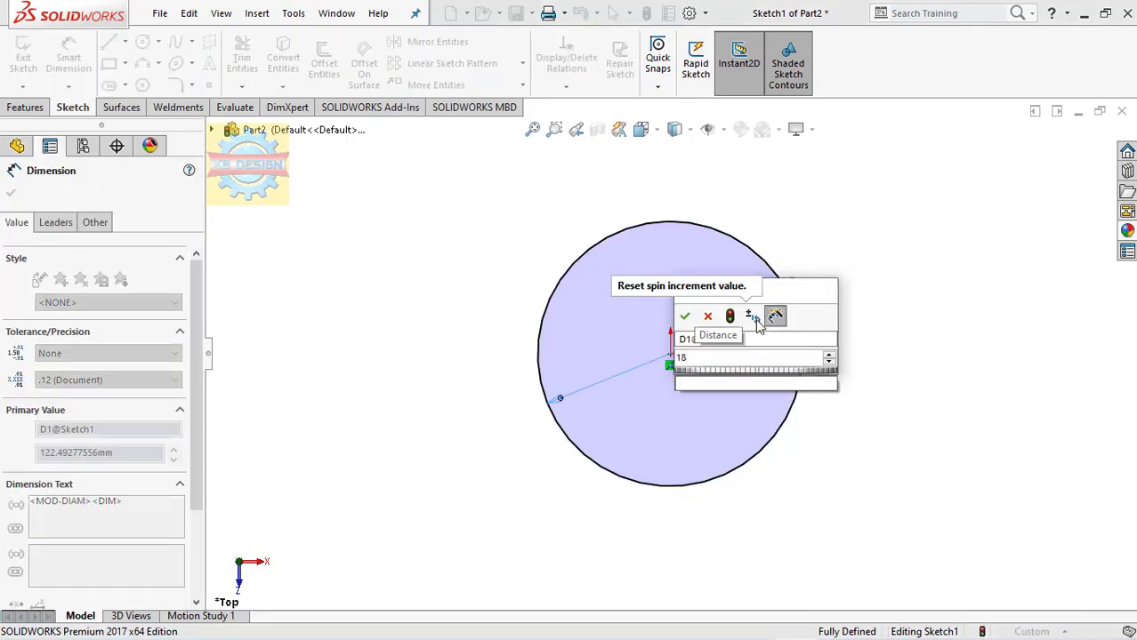
key(Return)
click(20, 55)
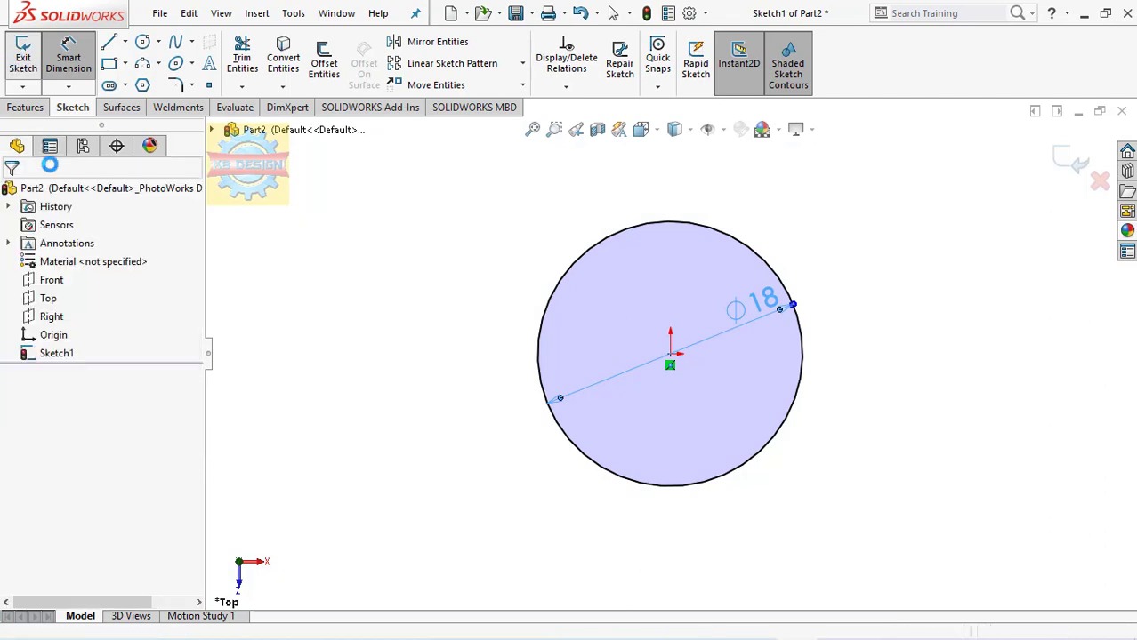
click(48, 298)
- Start a new Top-plane sketch and draw a circle centred near the origin
click(62, 267)
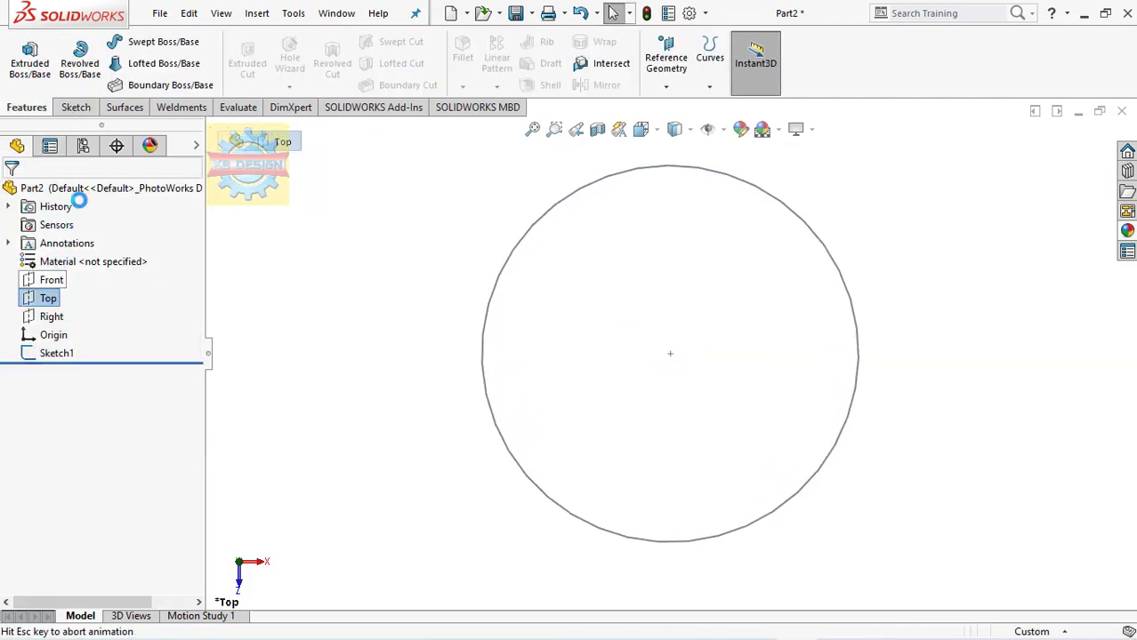
click(141, 42)
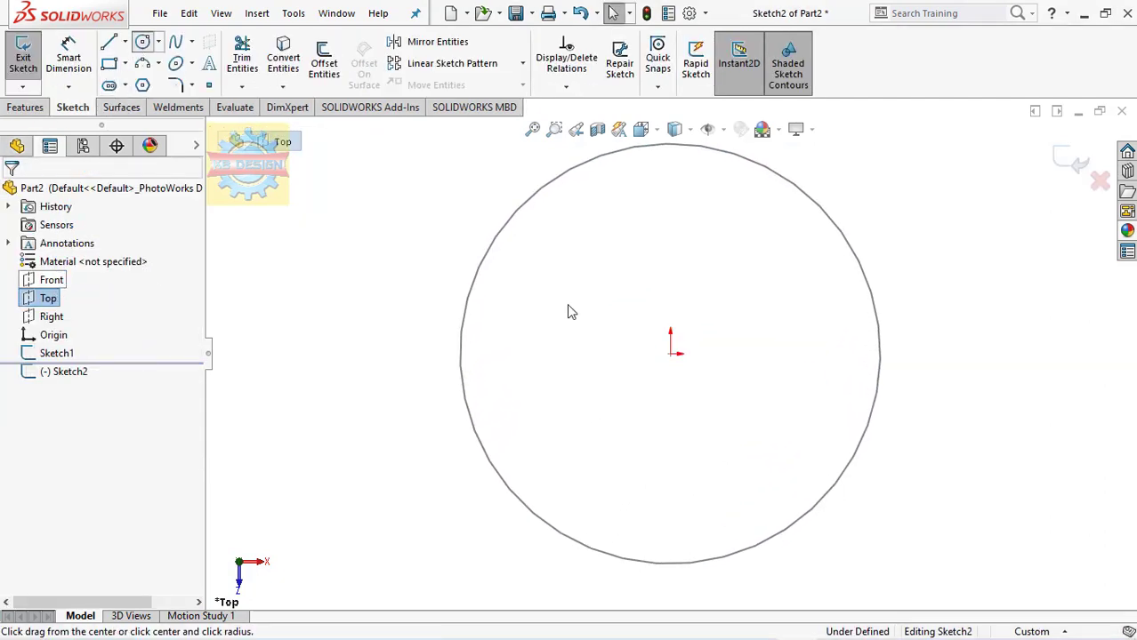
click(636, 354)
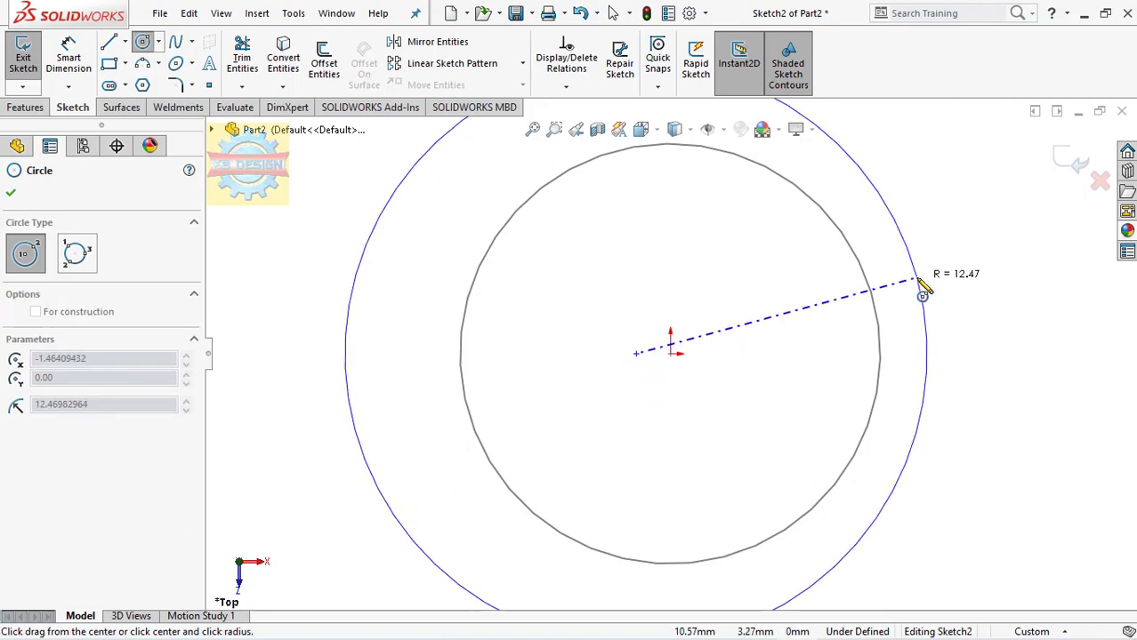
click(922, 292)
- Dimension the new circle's centre 1 mm from the origin
click(68, 56)
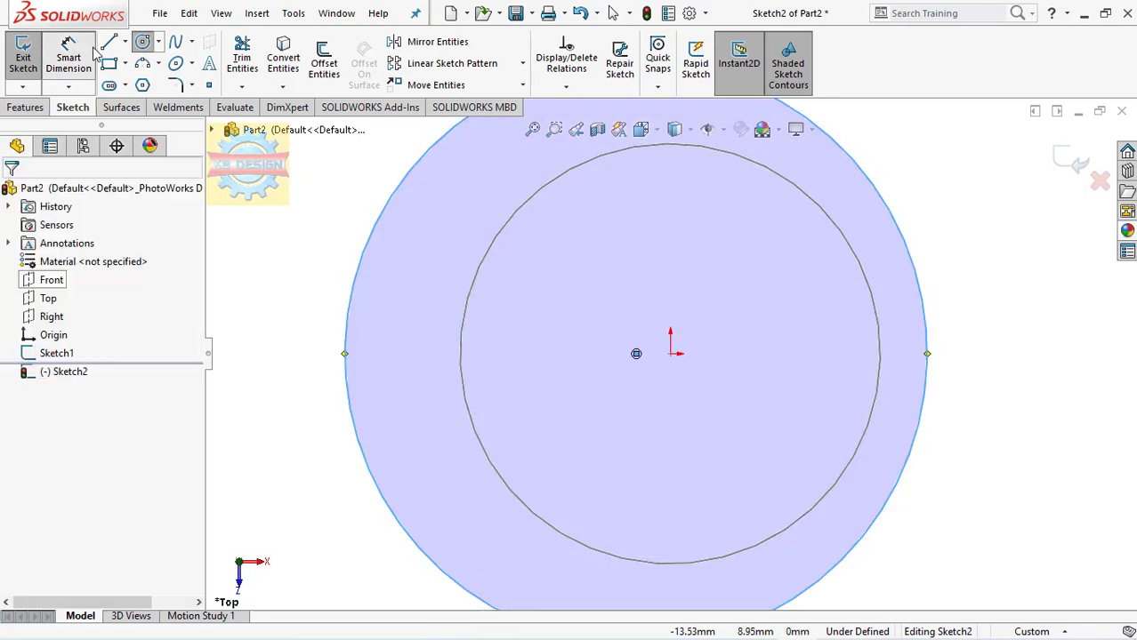
click(636, 354)
click(670, 355)
click(660, 405)
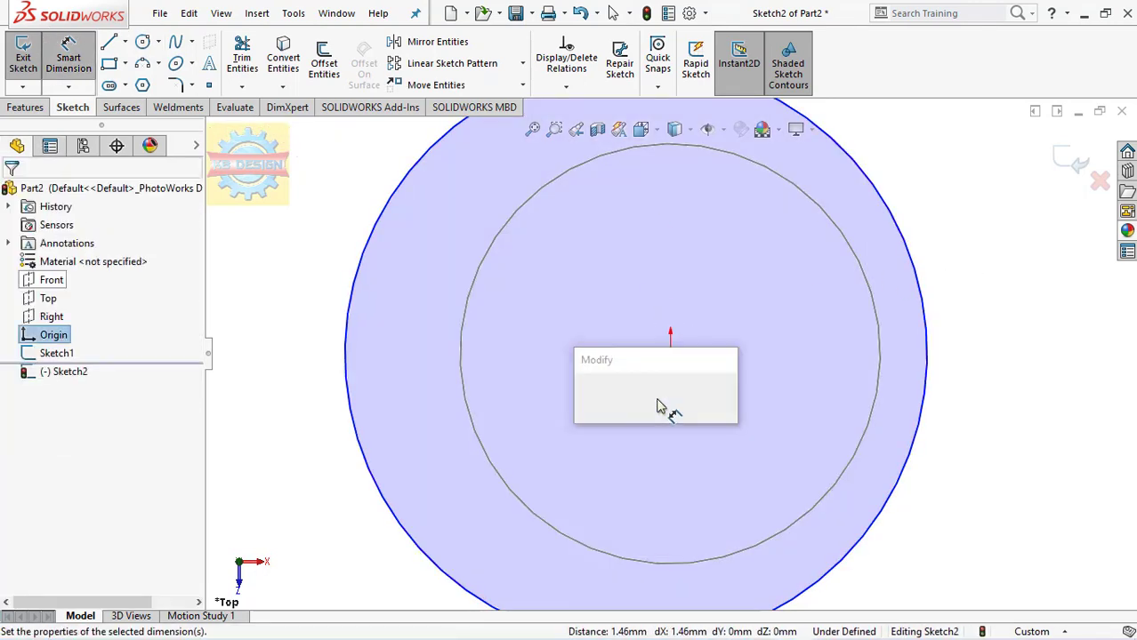
text(1)
key(Return)
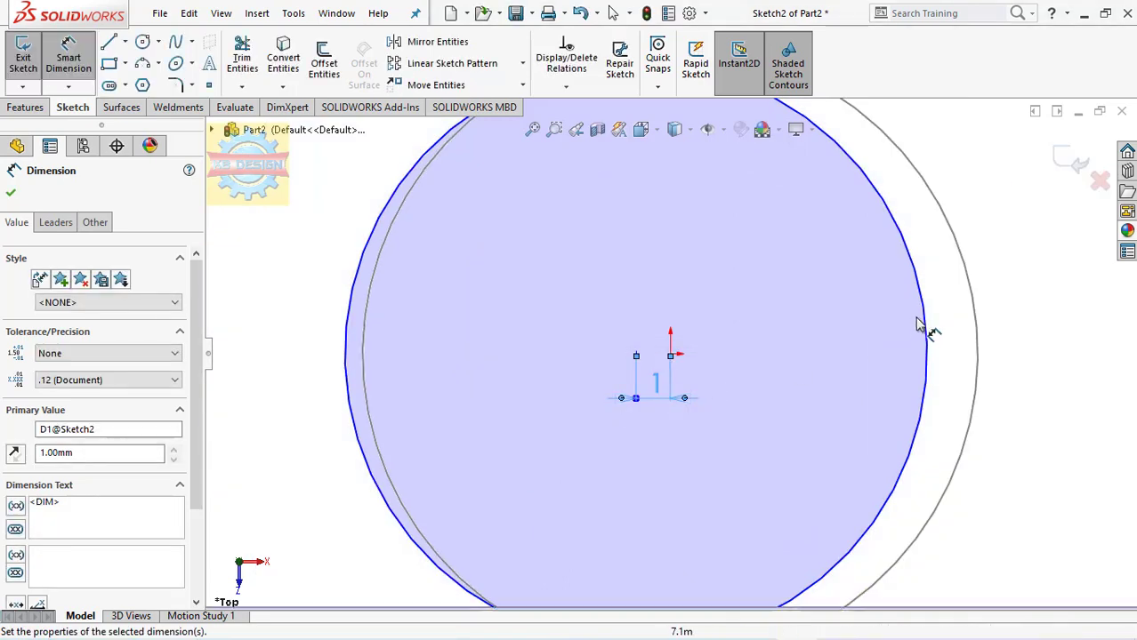
key(f)
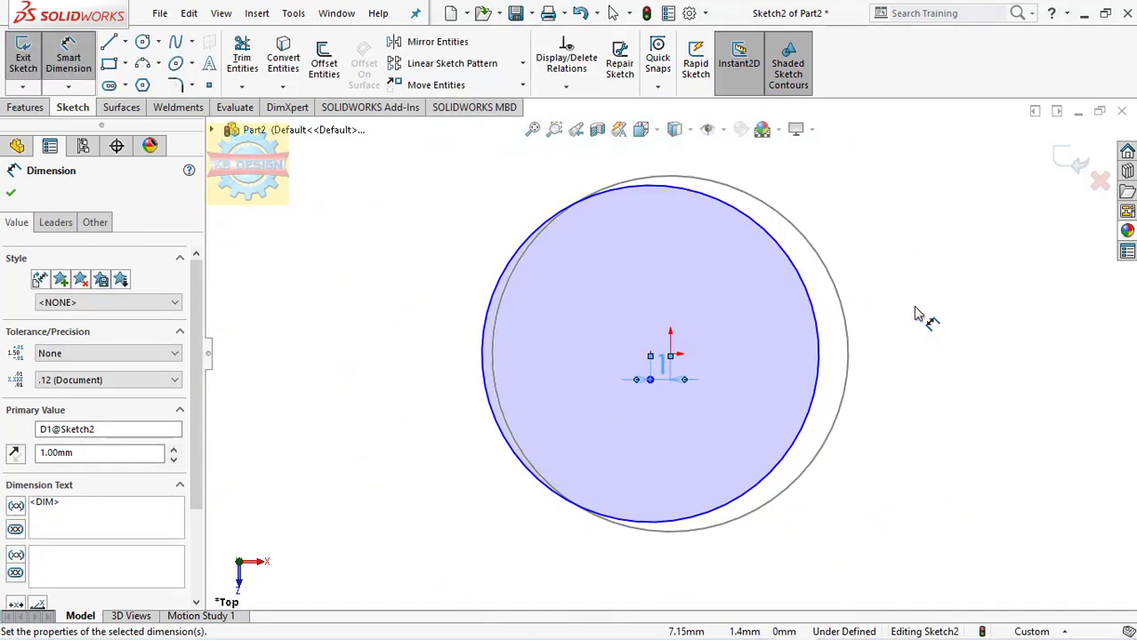
key(Escape)
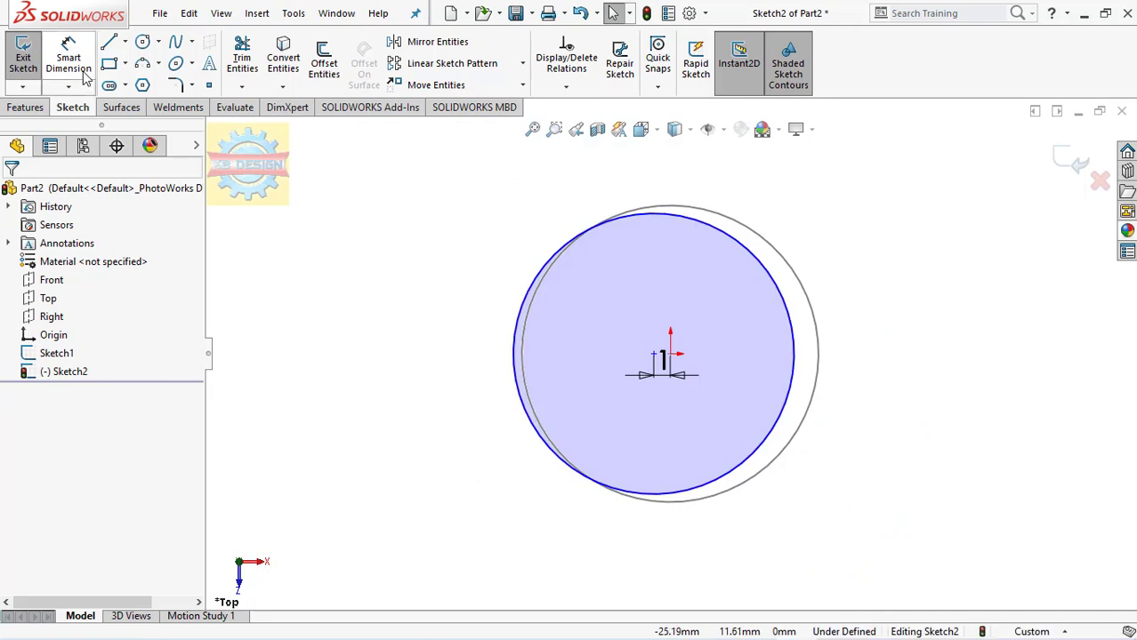
- Dimension the new circle to a 22 diameter and exit the sketch
click(69, 55)
click(780, 263)
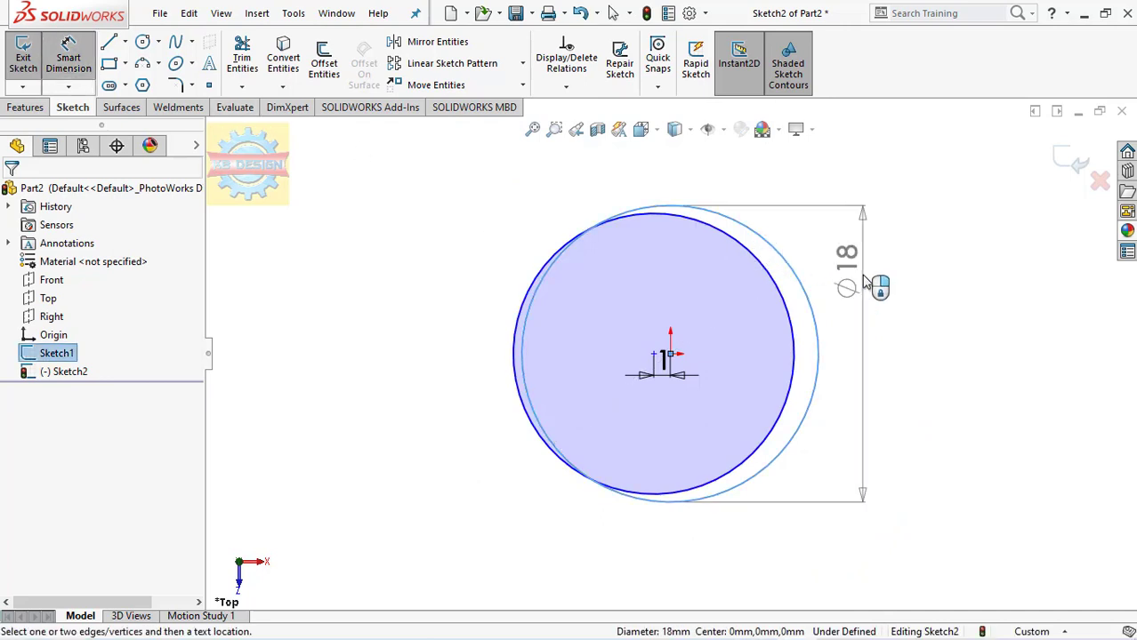
key(Escape)
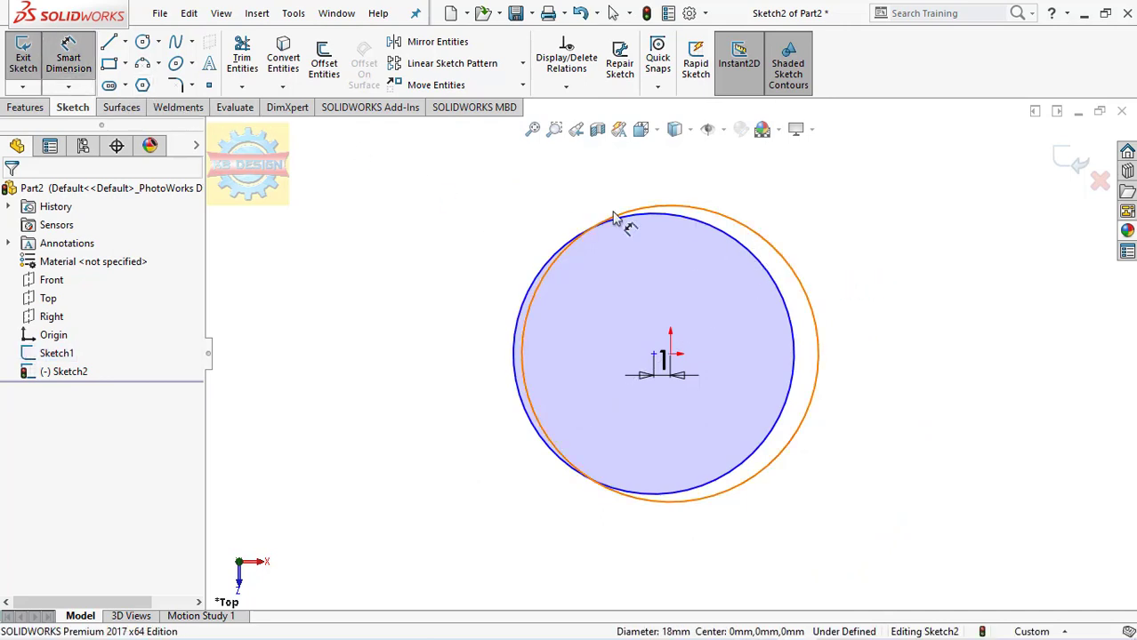
click(762, 256)
click(862, 297)
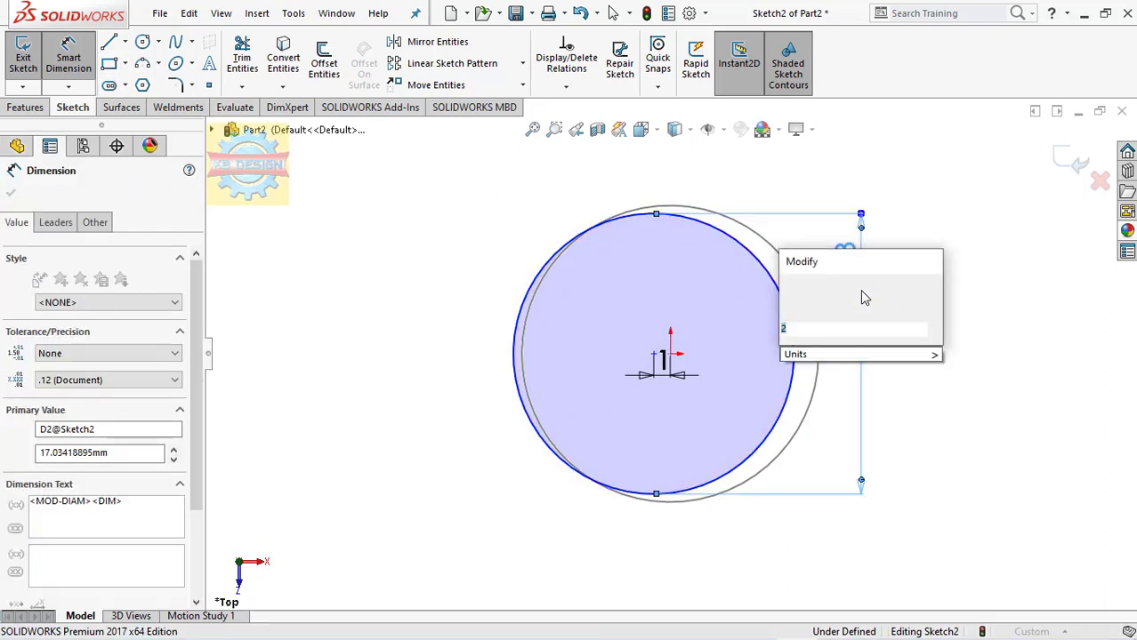
text(22)
key(Return)
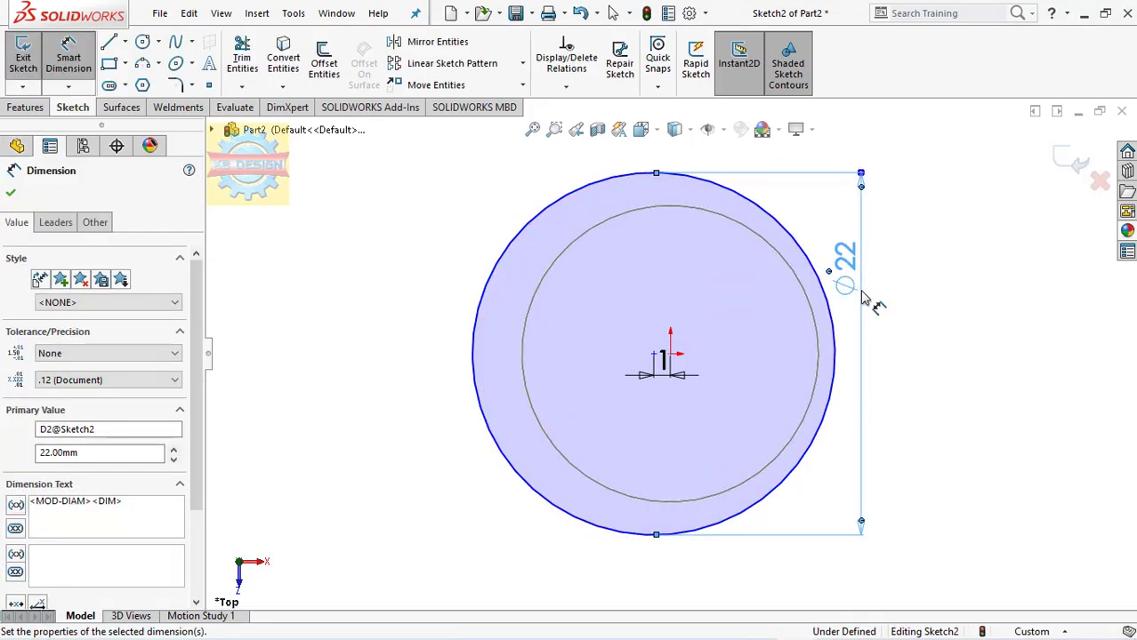
key(f)
key(Escape)
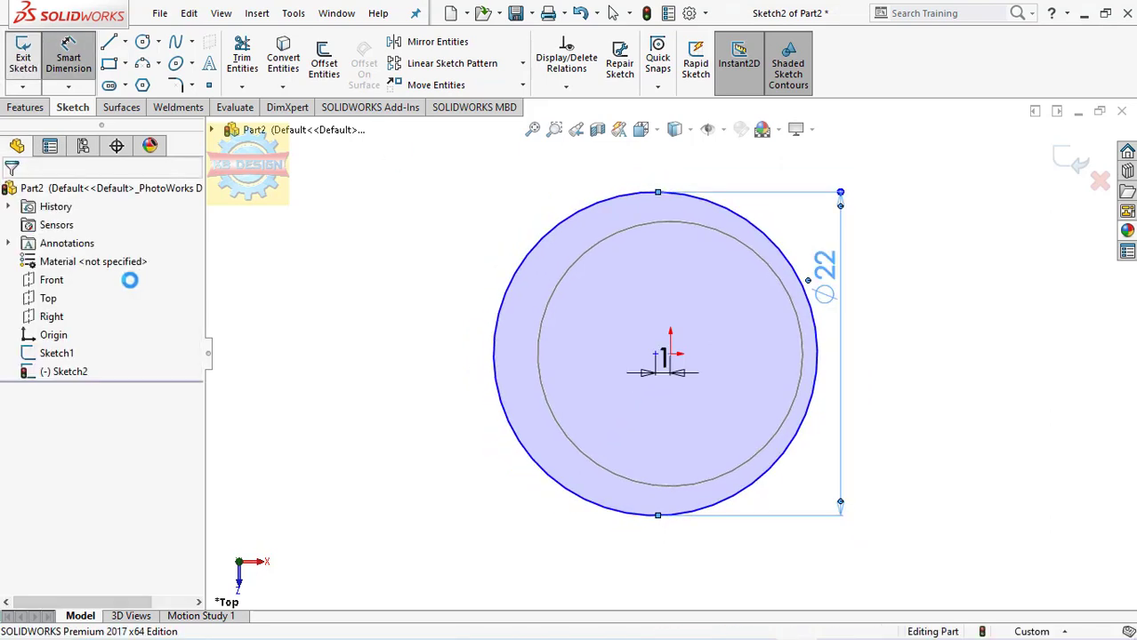
key(ctrl+b)
click(51, 298)
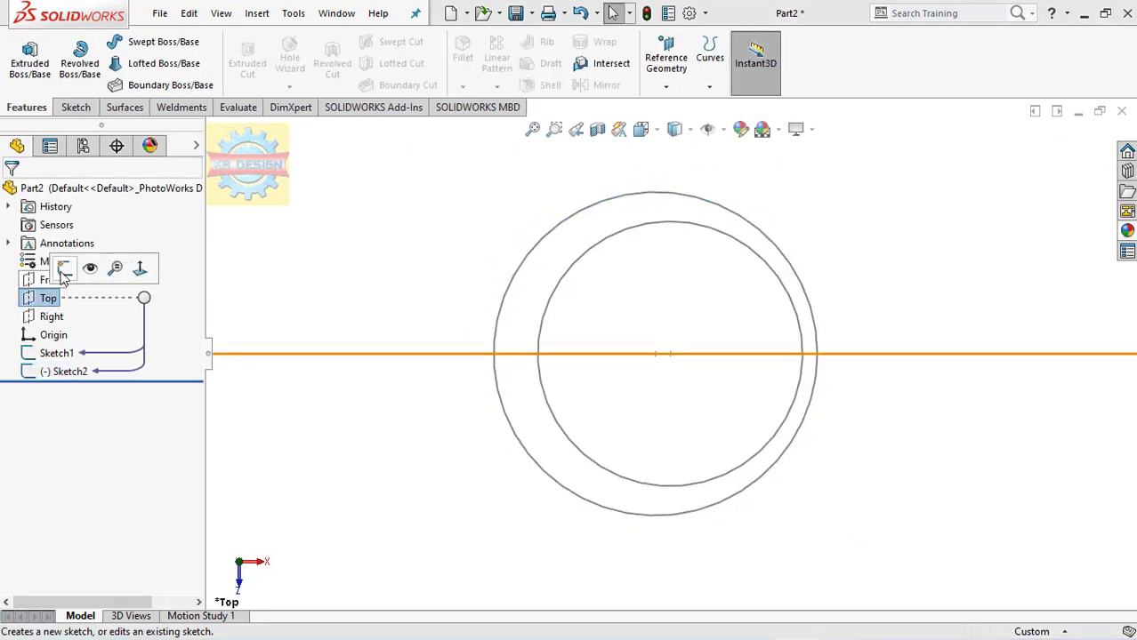
- Start a sketch on the Front plane and draw a small circle at the ring's right
click(65, 268)
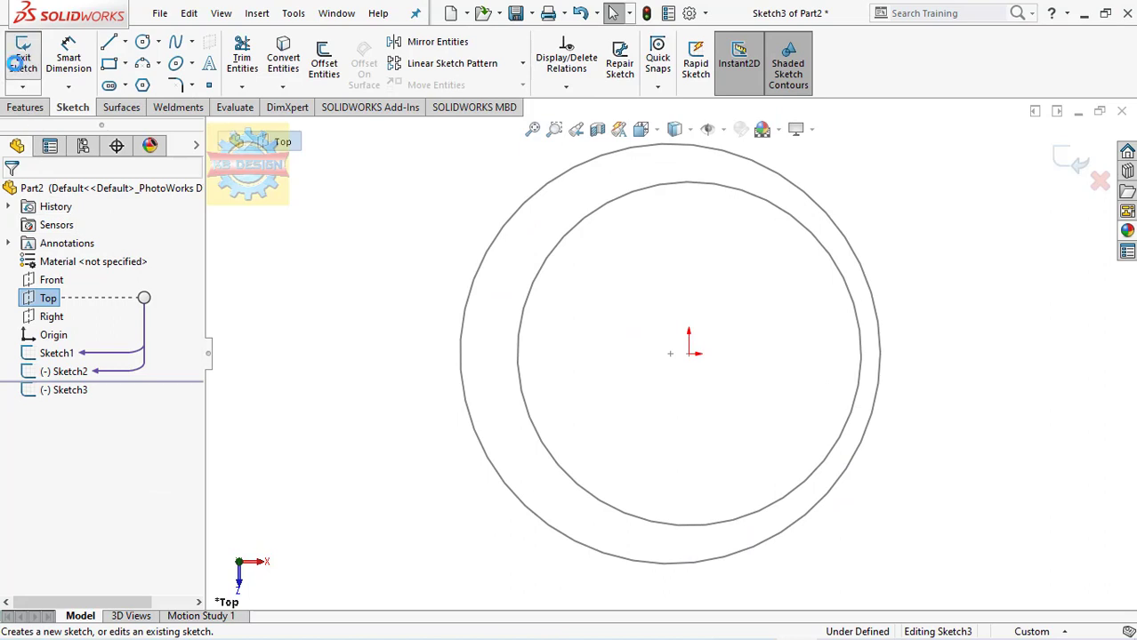
click(18, 59)
click(51, 280)
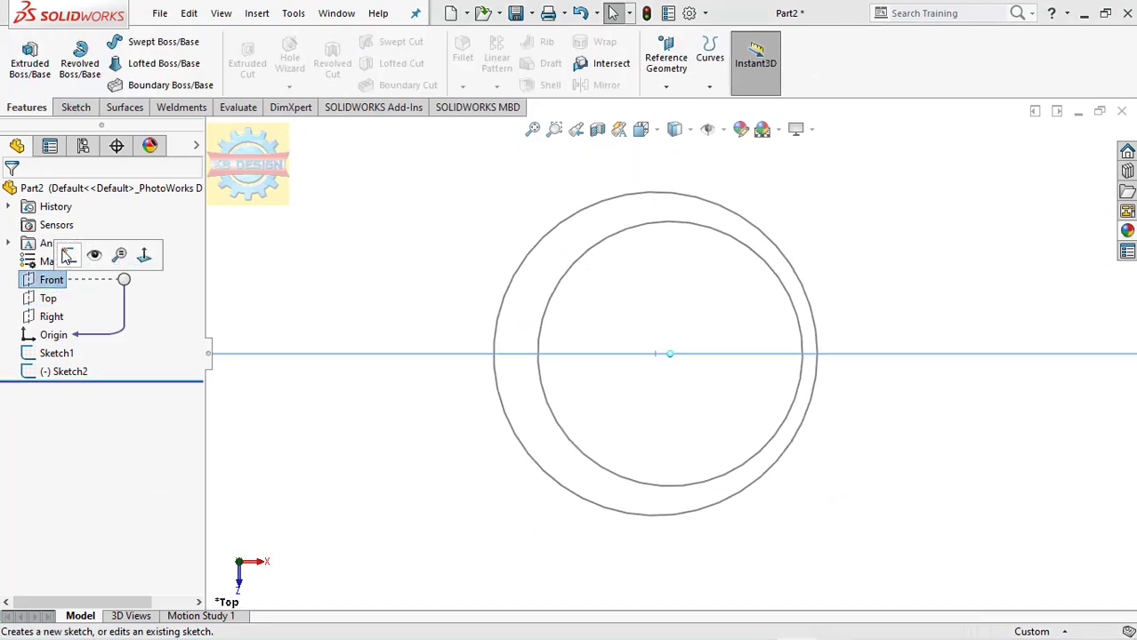
click(68, 257)
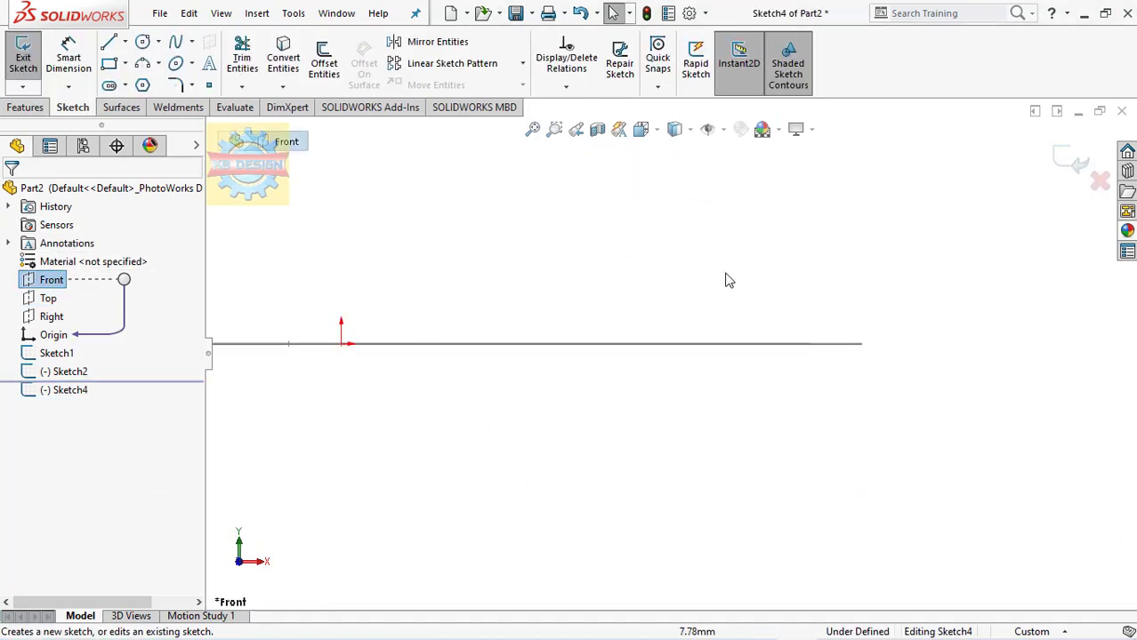
middle_drag(751, 293, 747, 351)
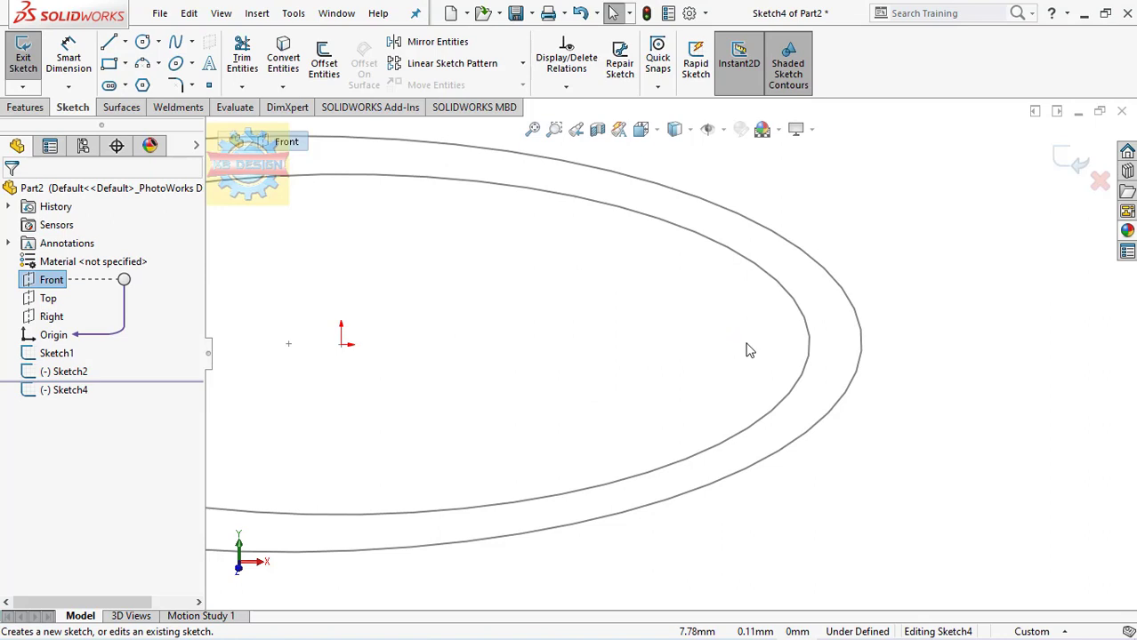
click(142, 42)
click(877, 348)
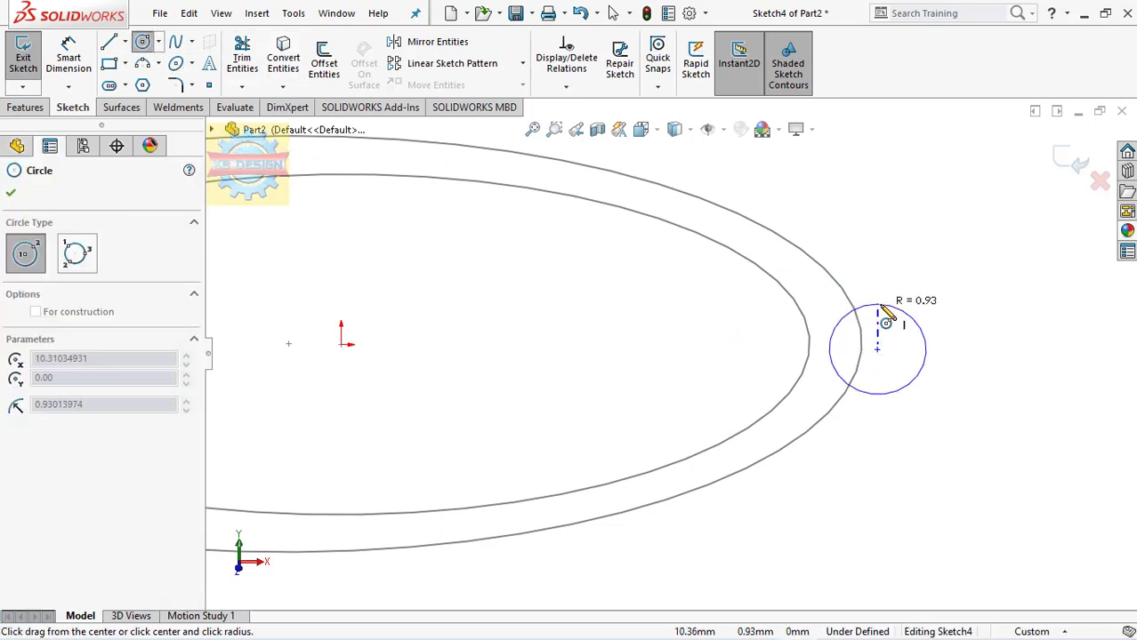
click(880, 306)
- Add a Pierce relation between the circle's centre and the outer Ø22 ring path
click(566, 87)
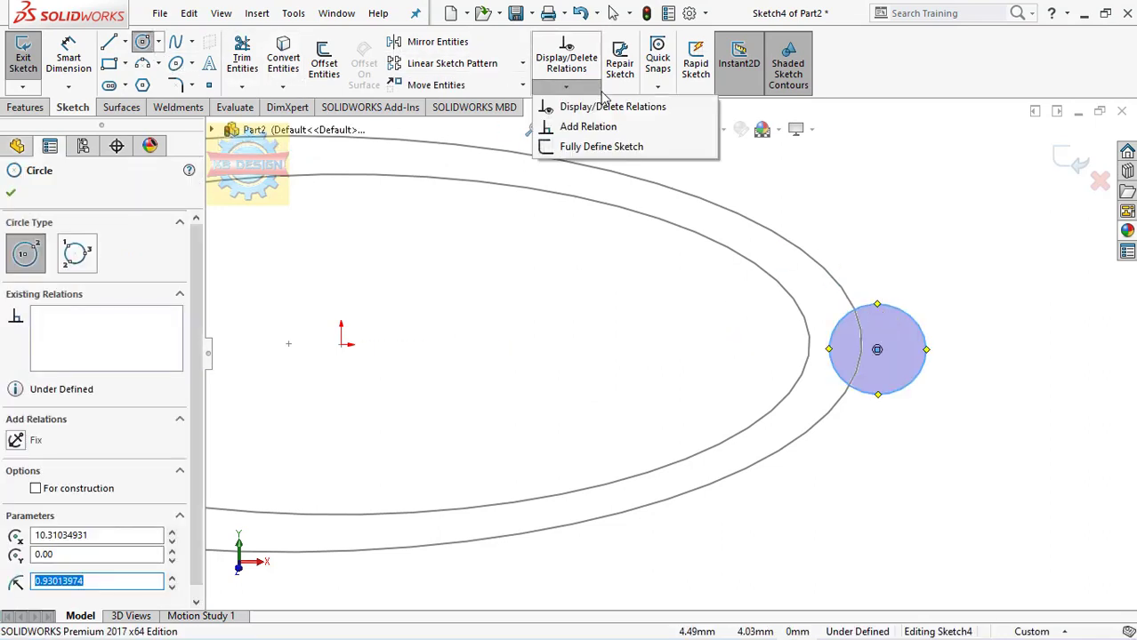
click(595, 126)
right_click(91, 242)
click(152, 252)
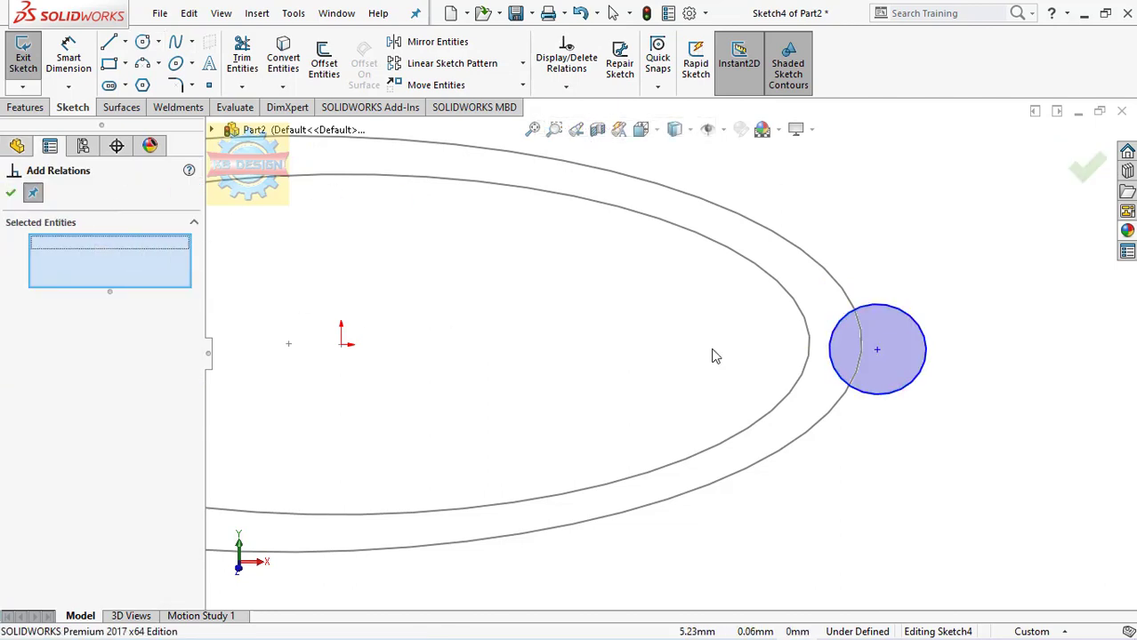
click(877, 352)
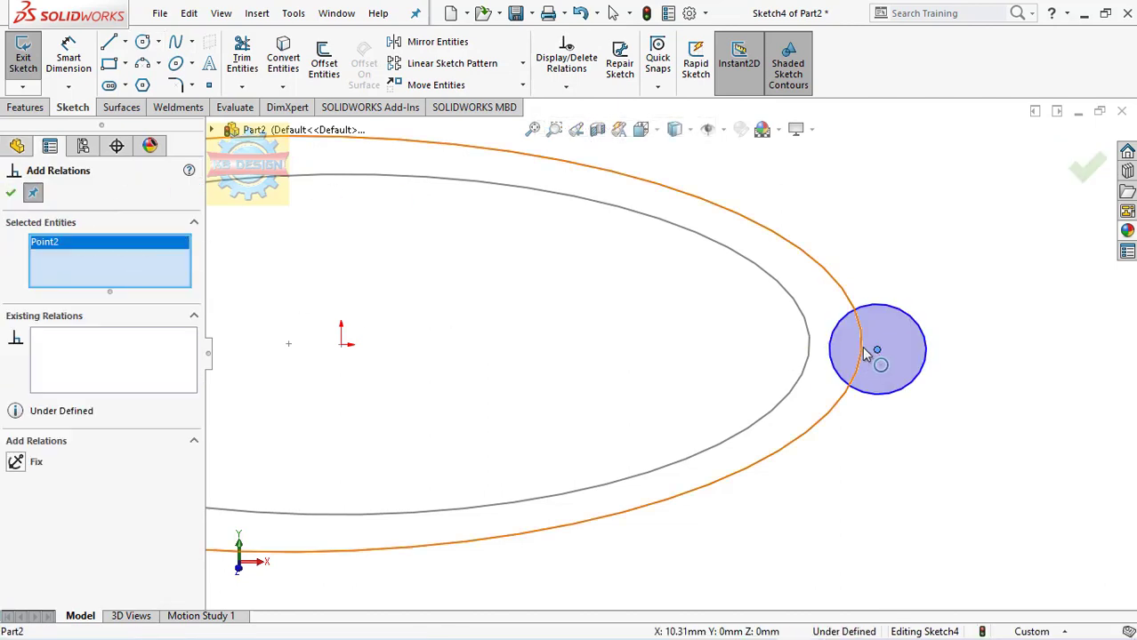
click(862, 353)
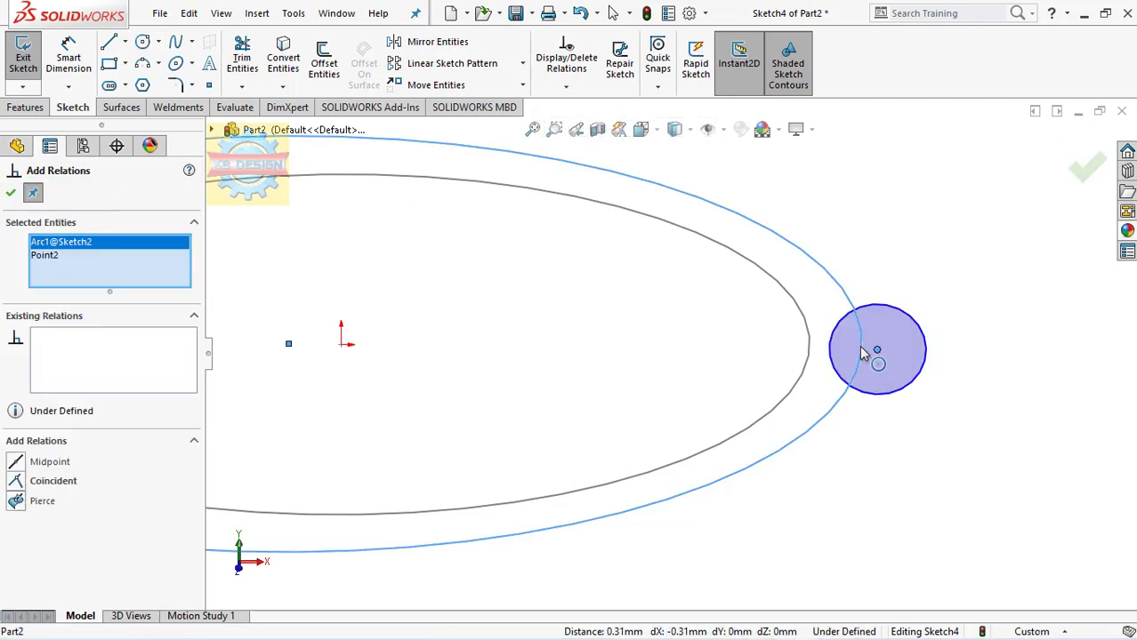
click(18, 502)
key(Escape)
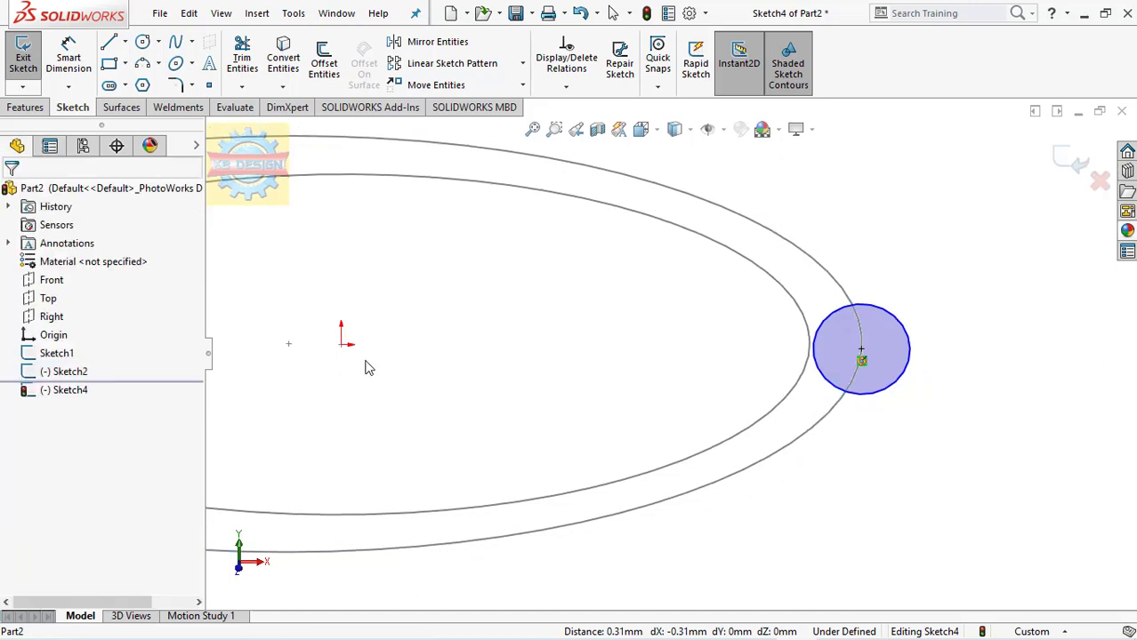
- Place a point on the circle's left edge and pierce it with the inner Ø18 path
click(208, 84)
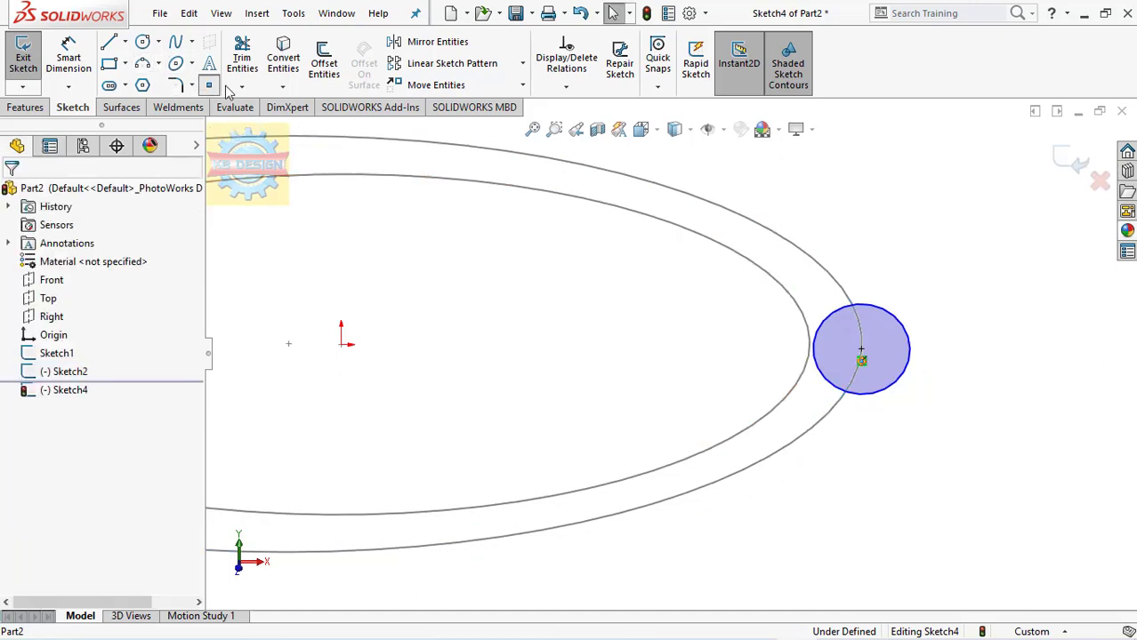
click(812, 348)
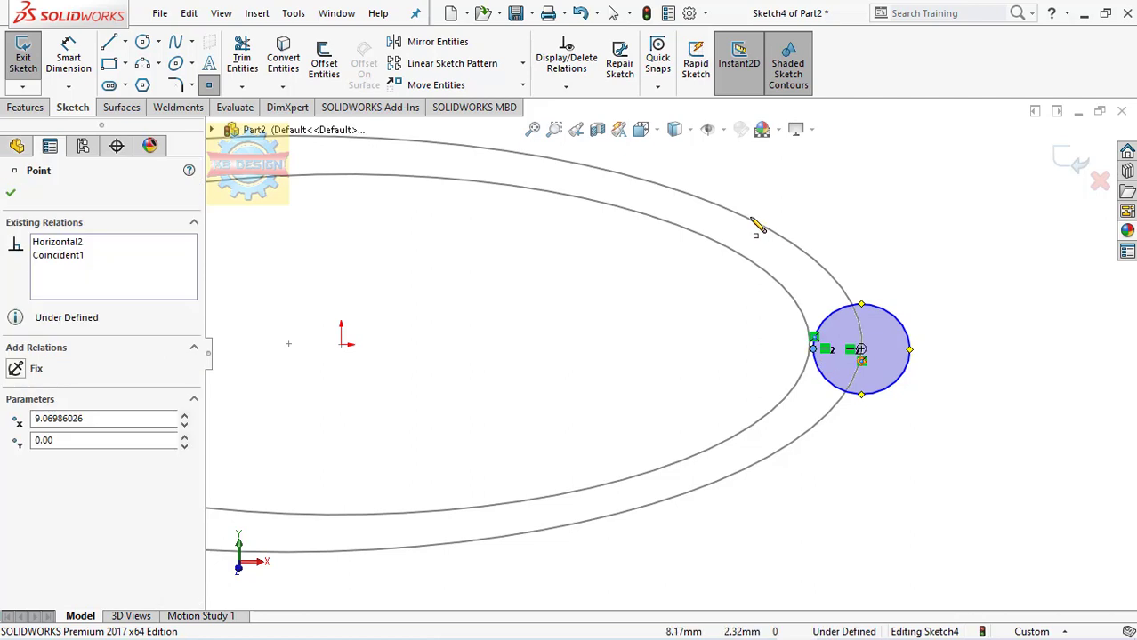
click(566, 86)
click(586, 127)
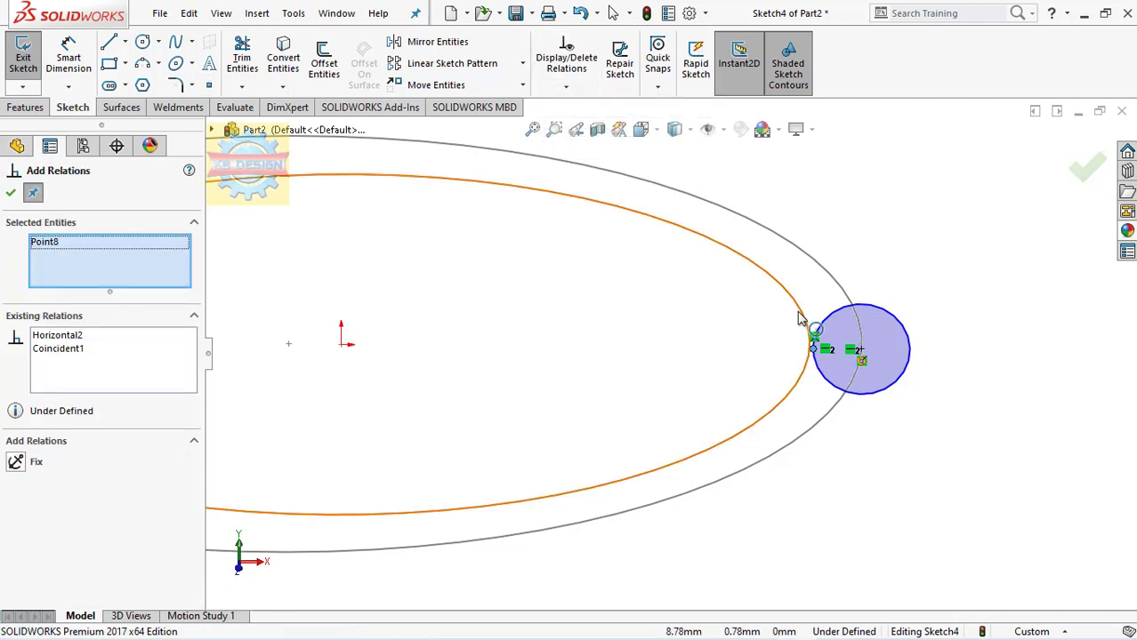
click(800, 319)
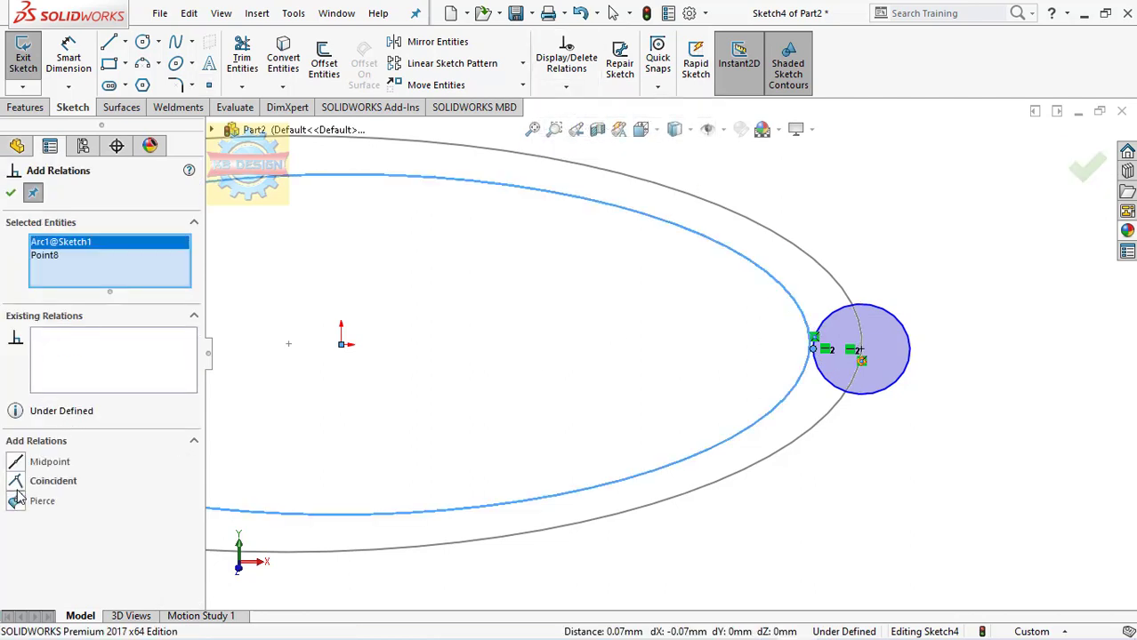
click(42, 501)
key(Escape)
- Draw an inward 3-point arc across the circle's right side and trim the outer circle edge
key(ctrl+7)
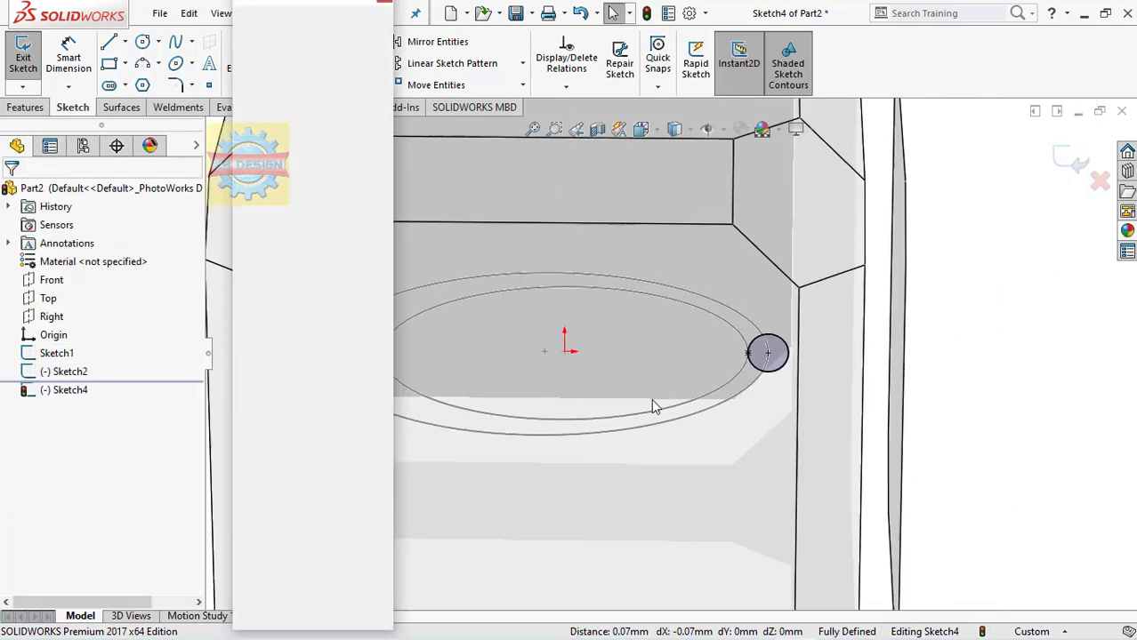
key(ctrl+1)
scroll(922, 374, down, 3)
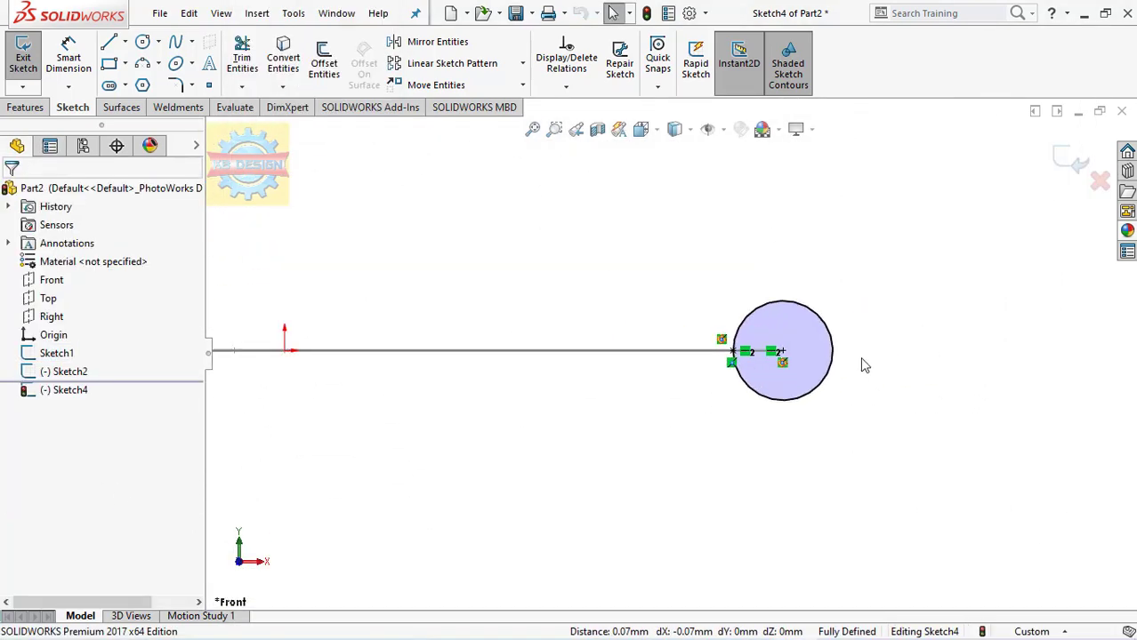
scroll(844, 366, down, 5)
click(147, 63)
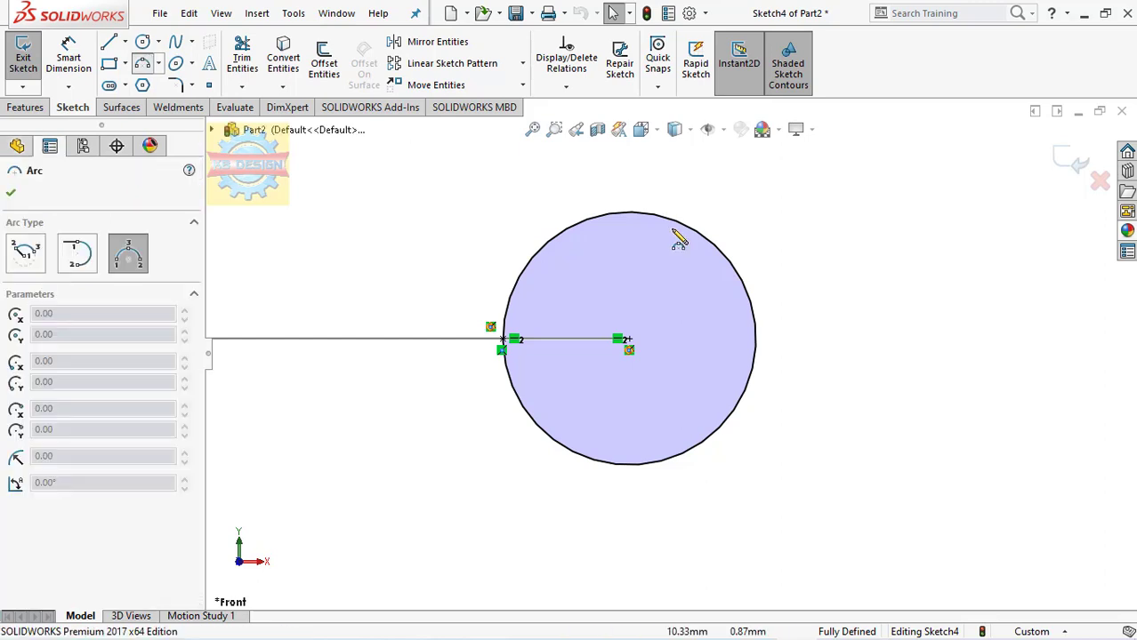
click(736, 271)
click(737, 418)
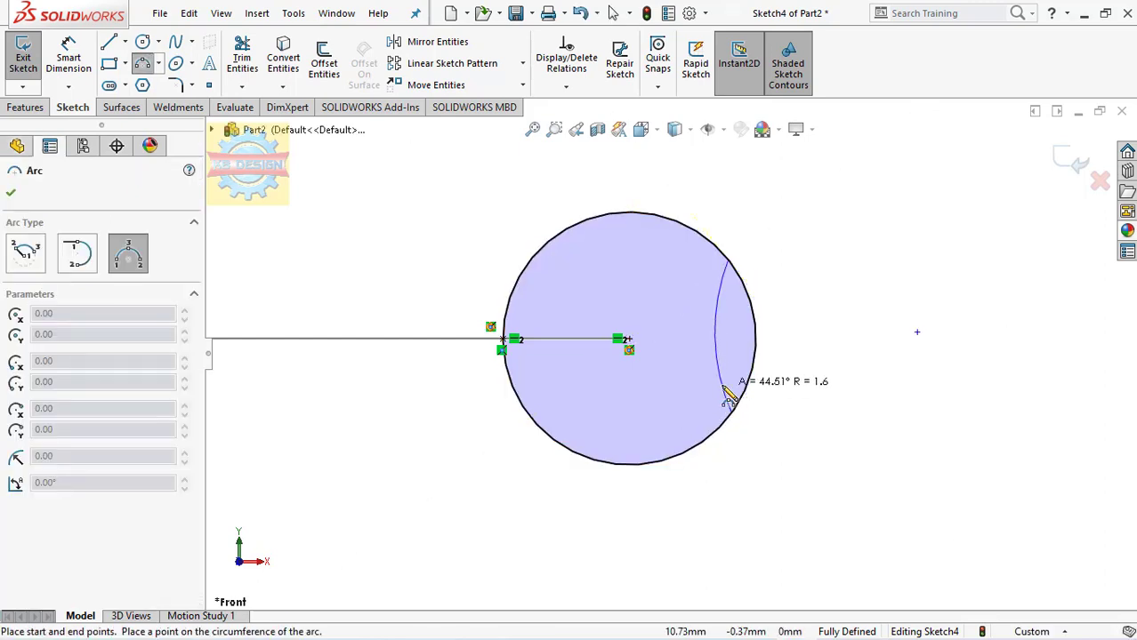
click(727, 396)
key(Escape)
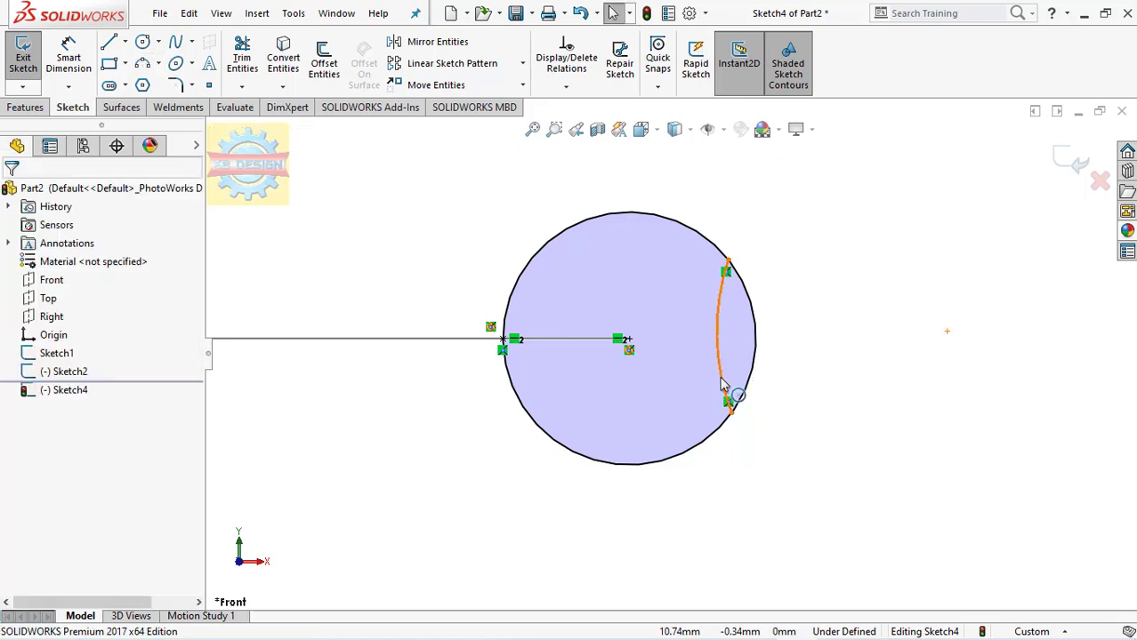
click(180, 87)
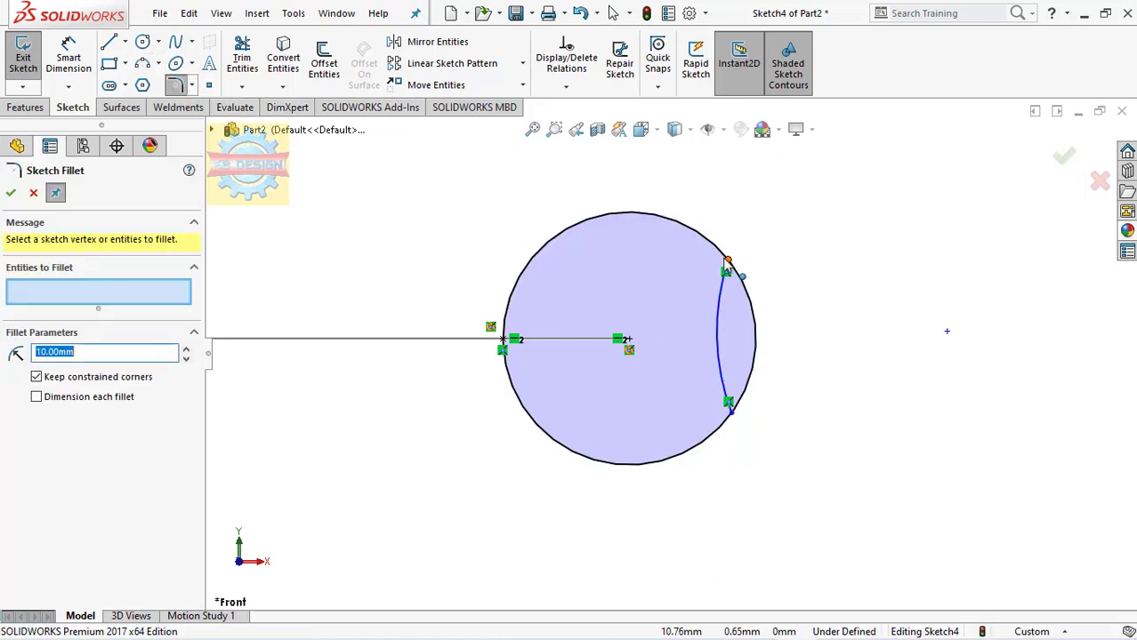
click(234, 59)
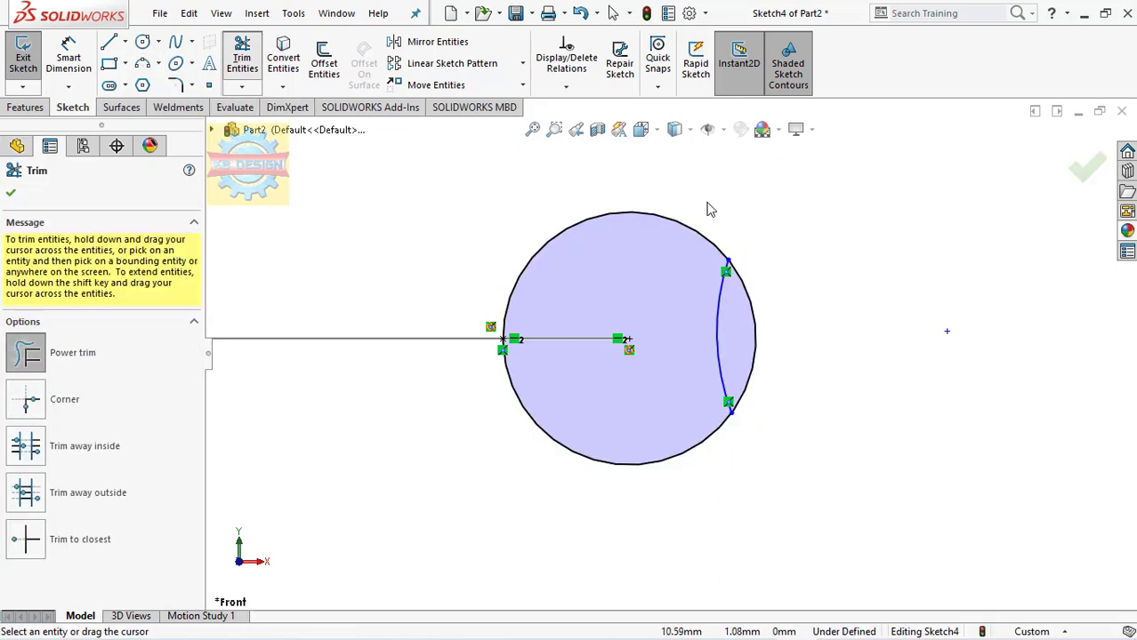
drag(708, 205, 747, 302)
- Round both notch corners with 0.20 mm sketch fillets and exit the sketch
click(182, 89)
text(.2)
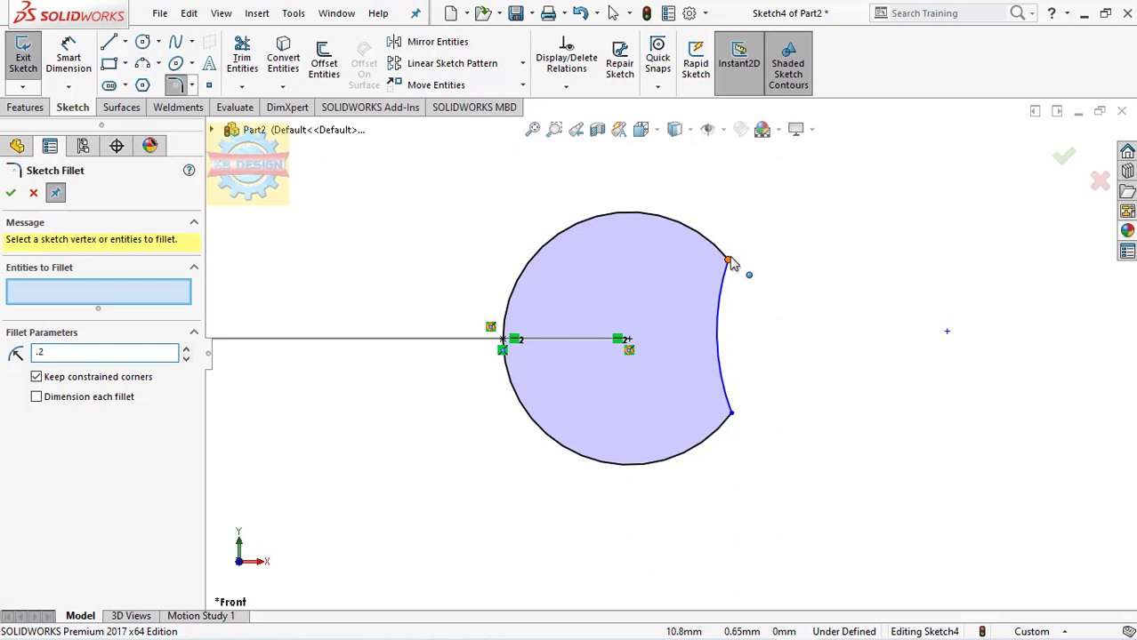
click(729, 262)
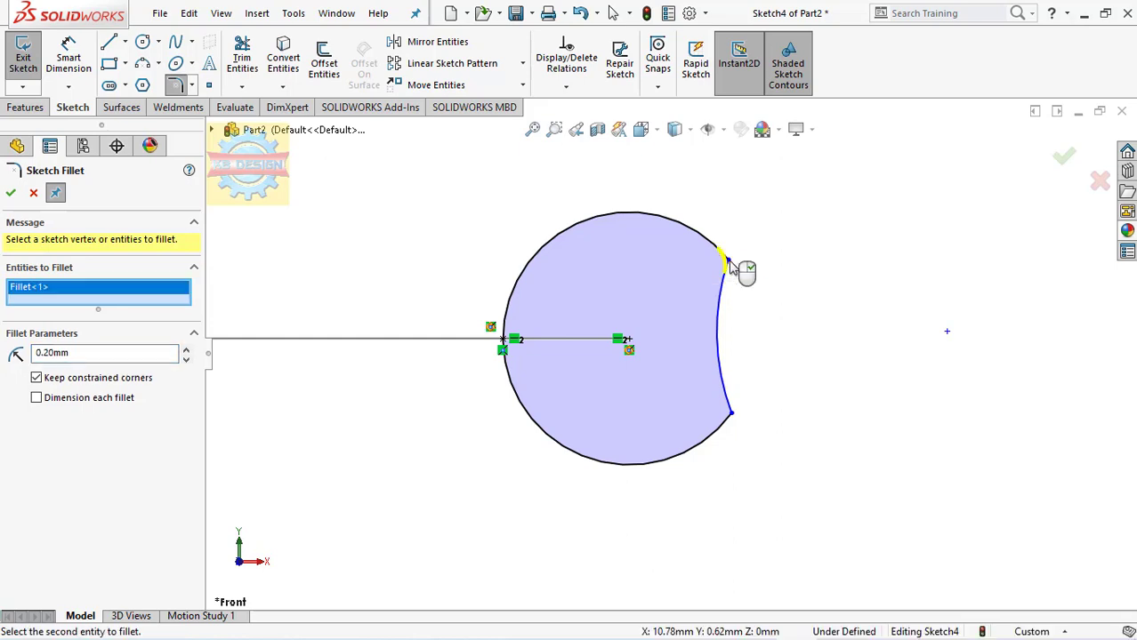
click(729, 413)
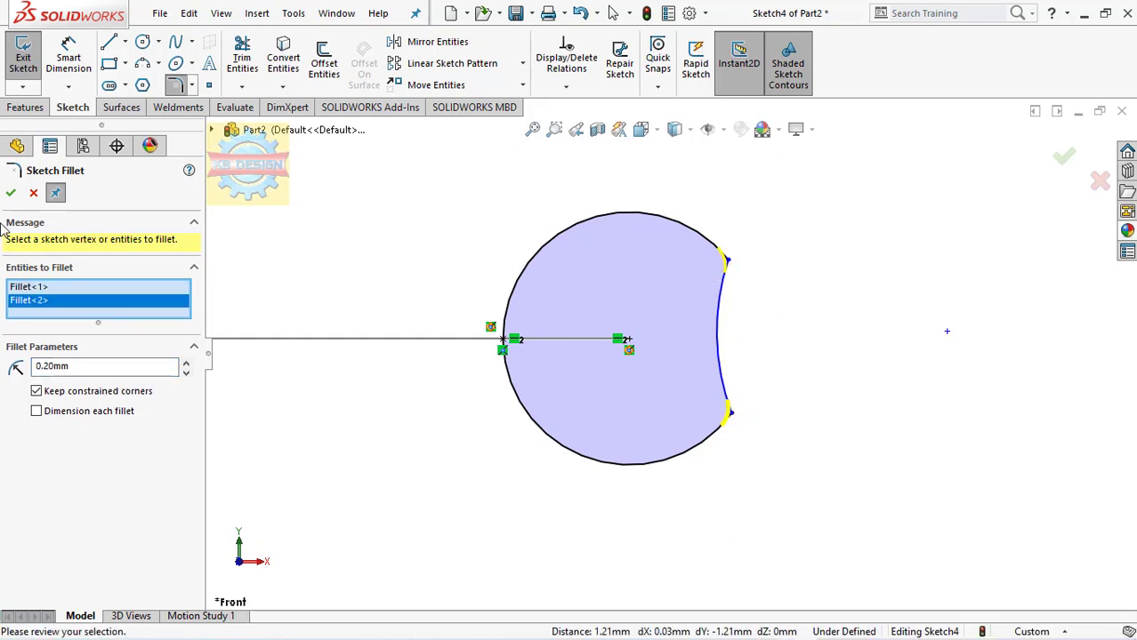
click(11, 192)
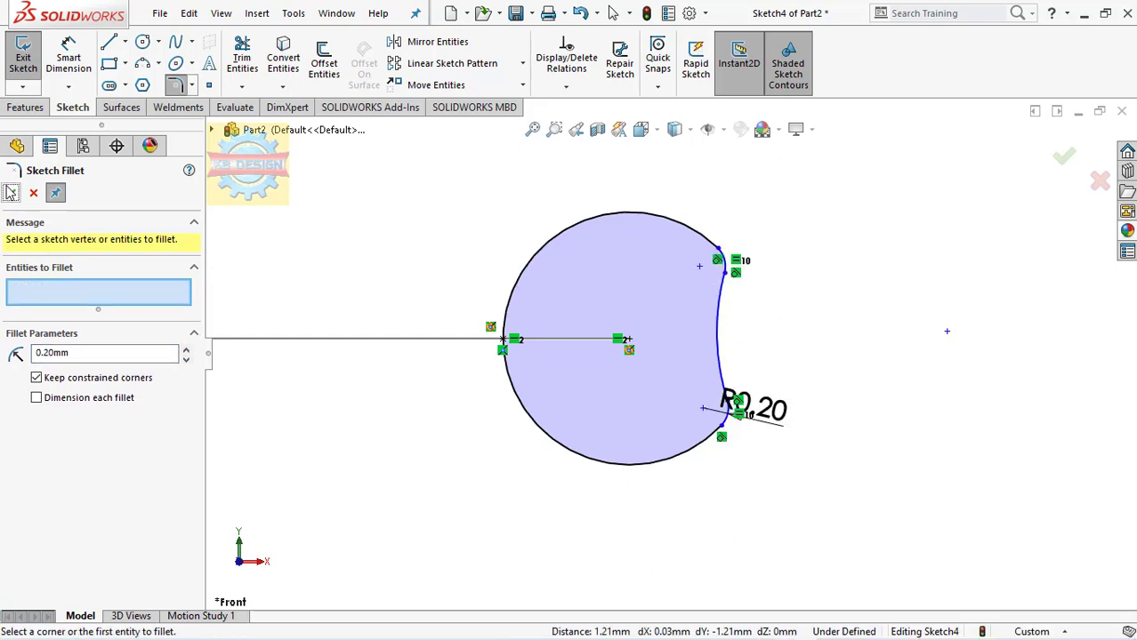
click(23, 55)
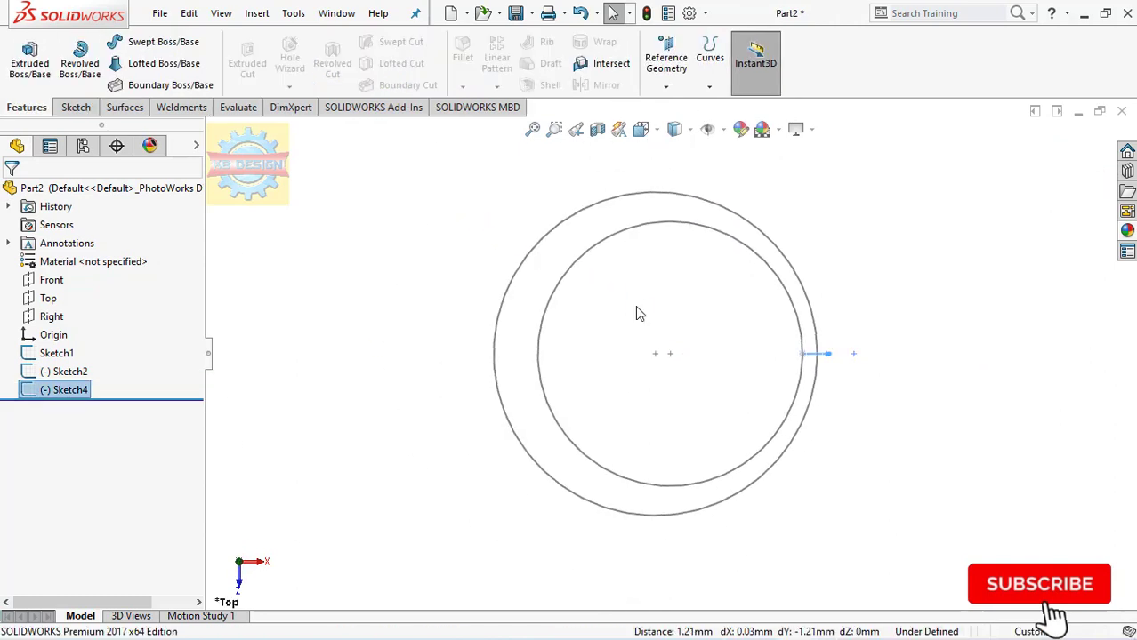
- Sweep the crescent profile along Sketch2 with Sketch1 as guide curve to create Sweep1
middle_drag(646, 317, 763, 379)
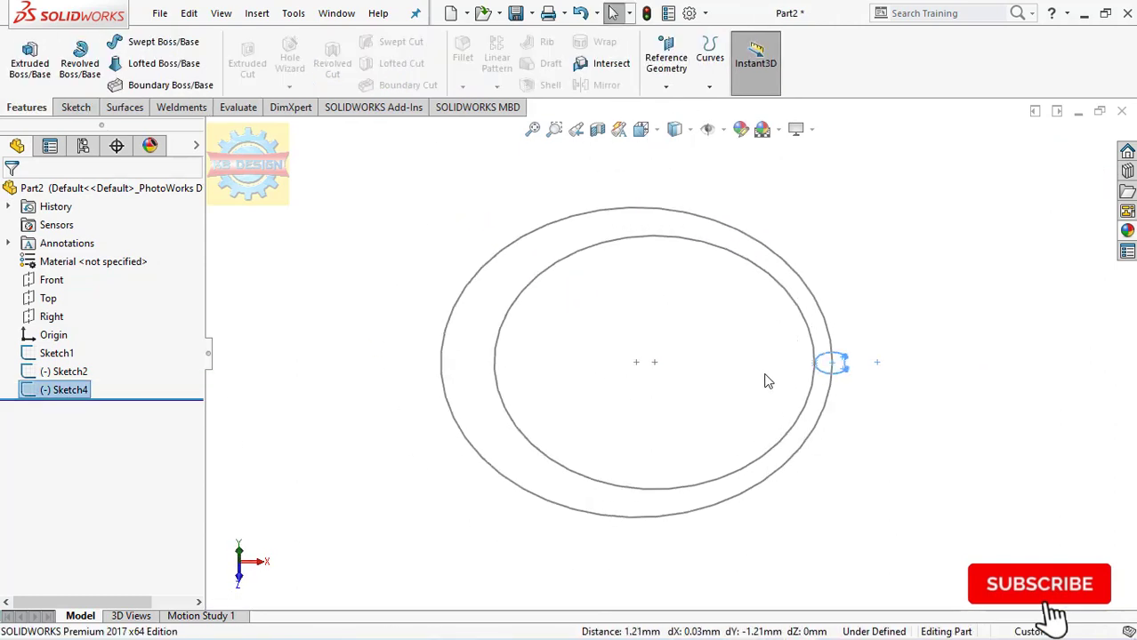
click(161, 42)
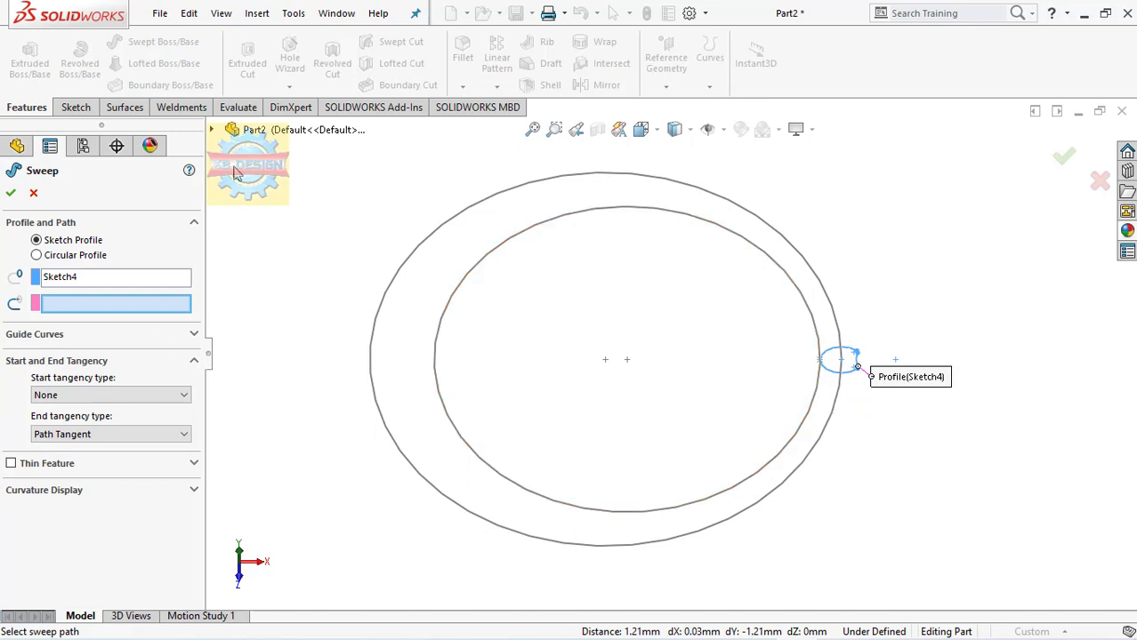
click(212, 132)
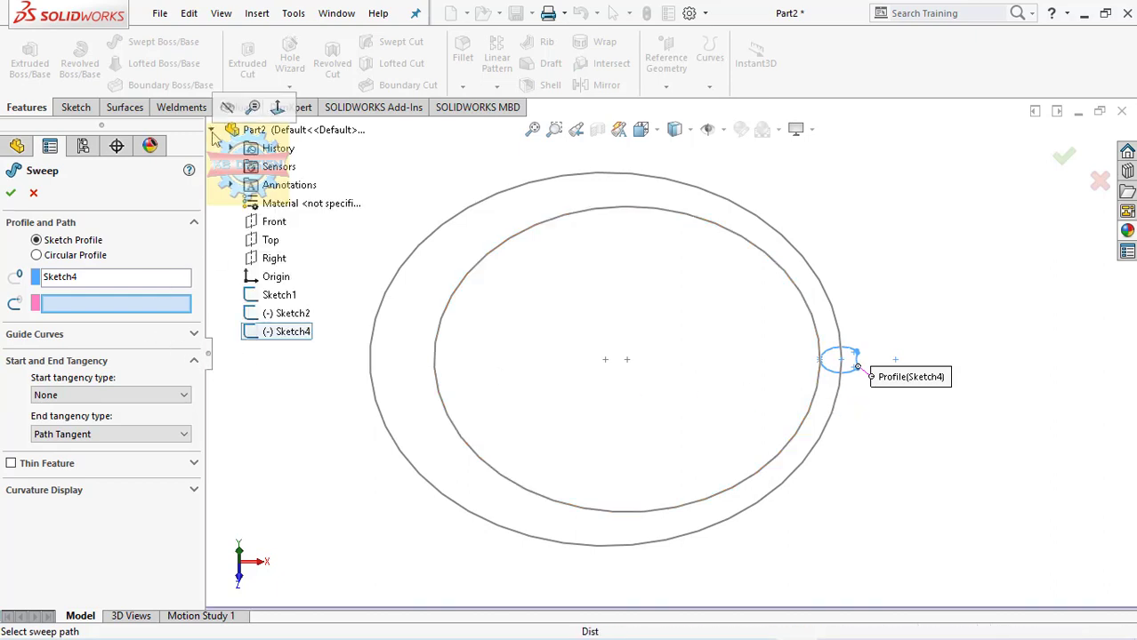
click(287, 313)
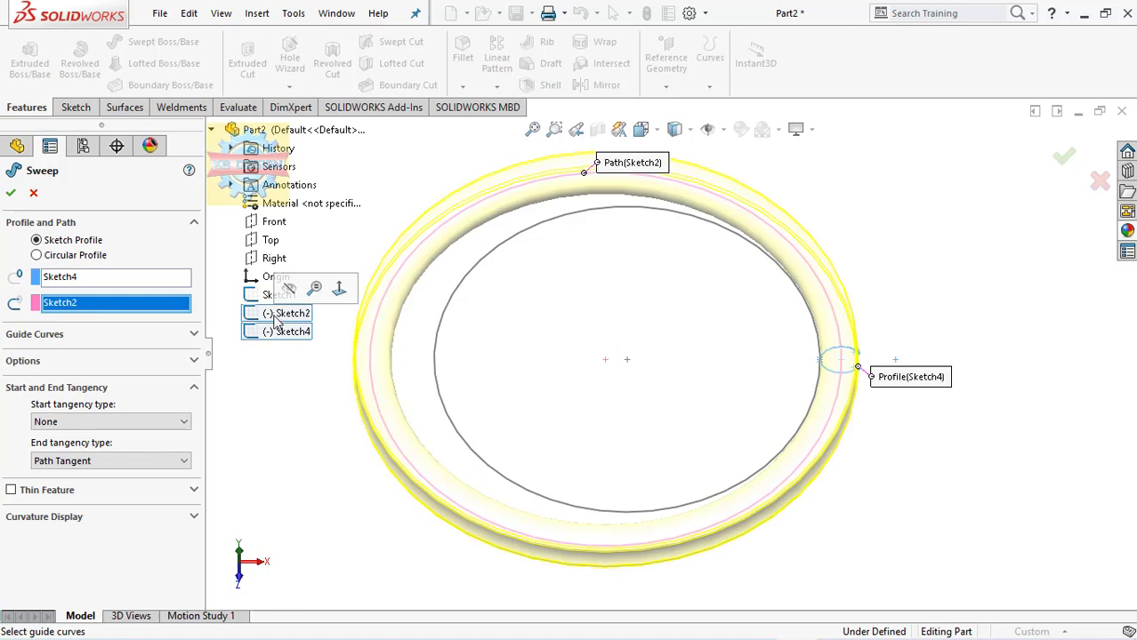
click(148, 336)
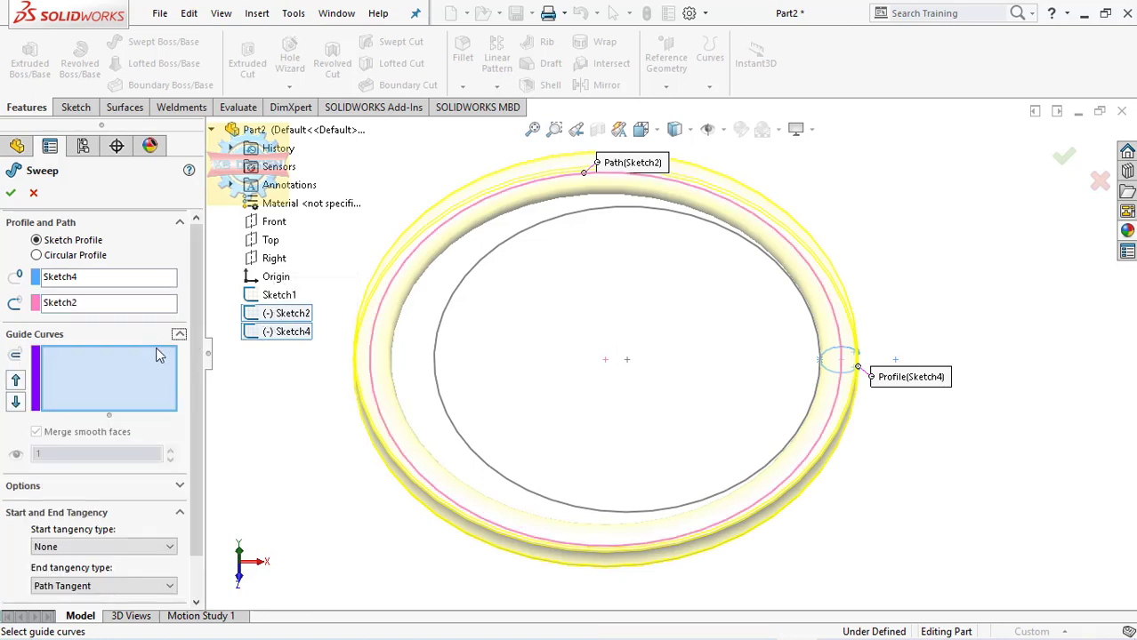
click(265, 297)
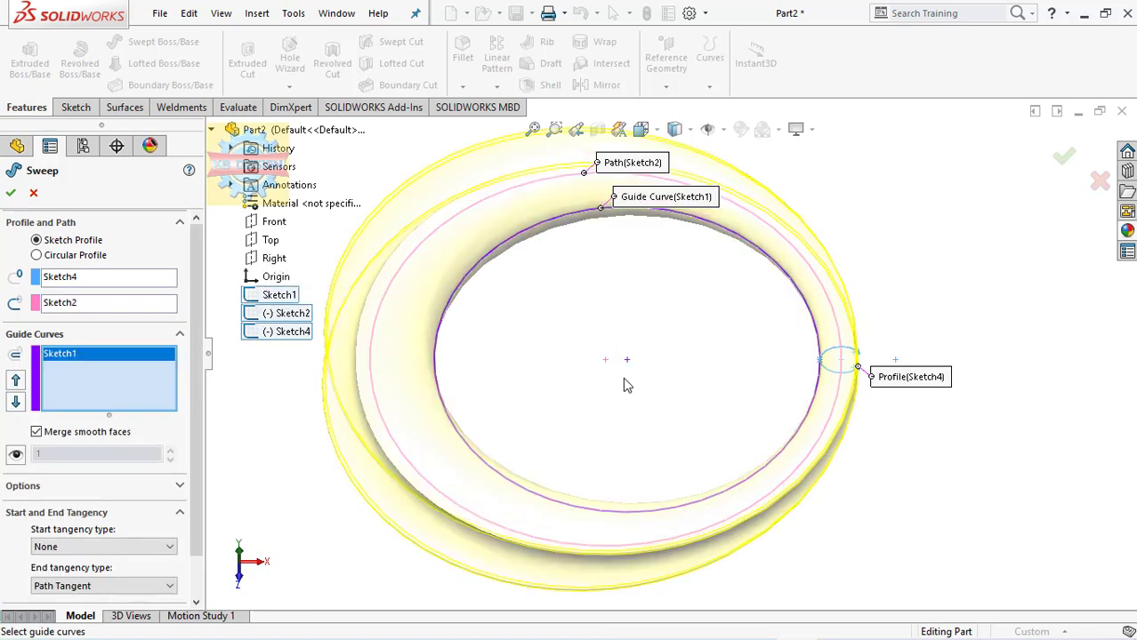
middle_drag(623, 380, 637, 246)
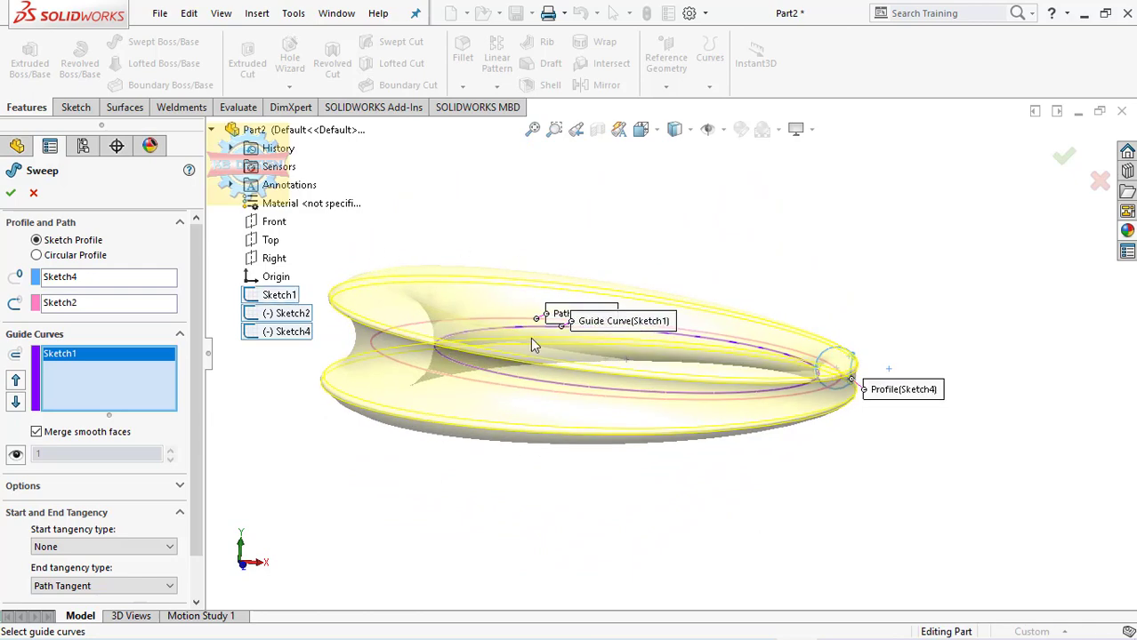
middle_drag(532, 345, 517, 310)
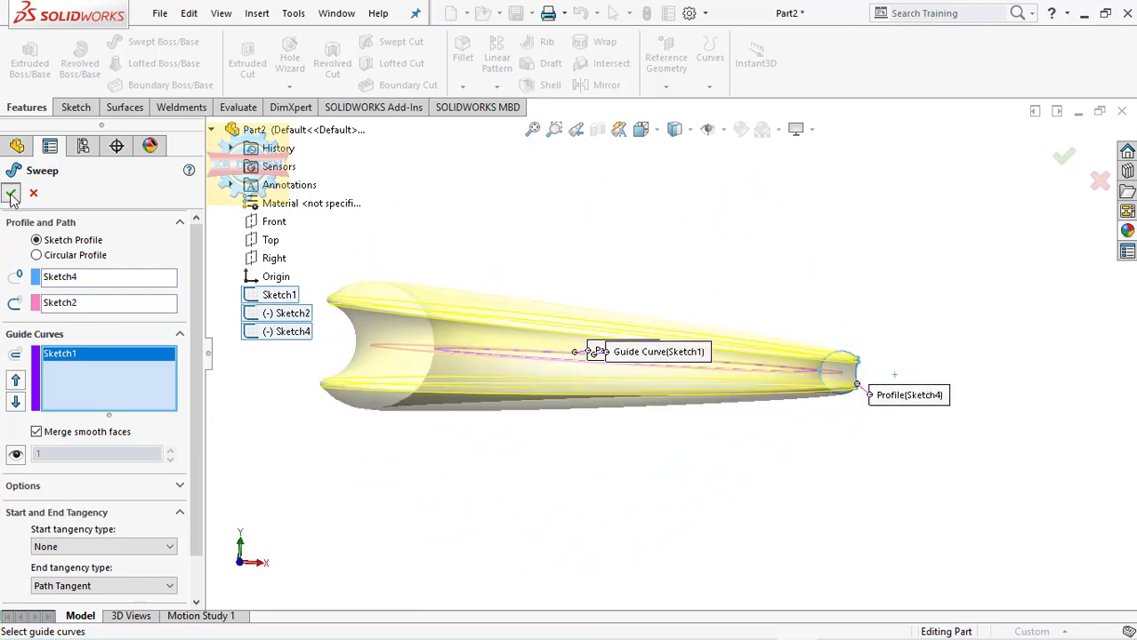
key(Return)
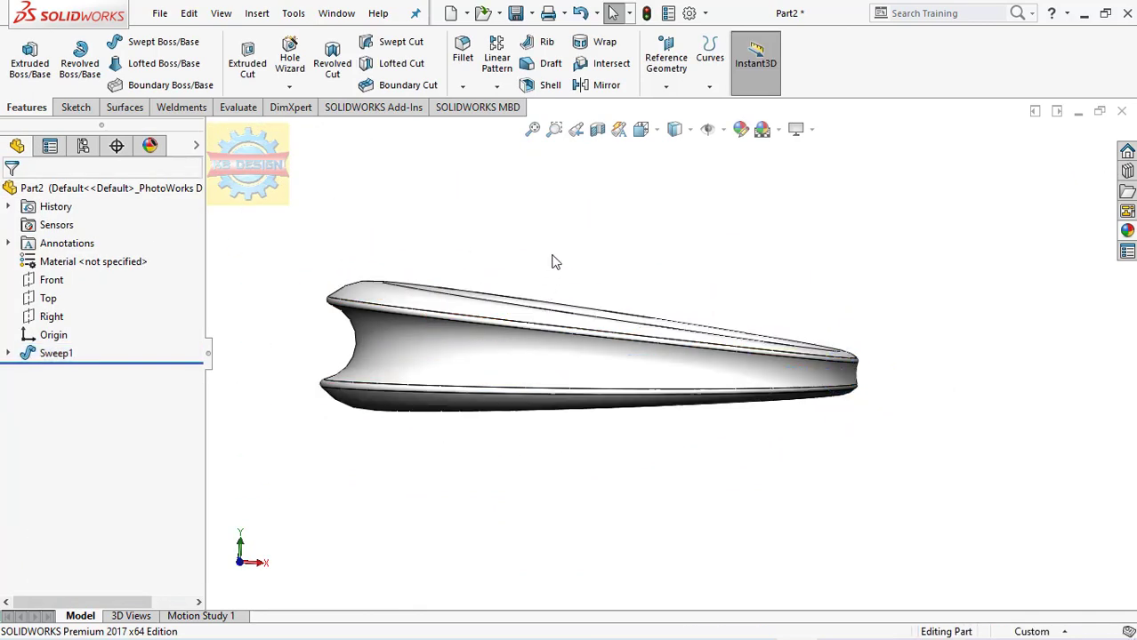
- Apply a Twisting flex of 18deg to the Sweep1 body, creating Flex1
middle_drag(550, 256, 571, 333)
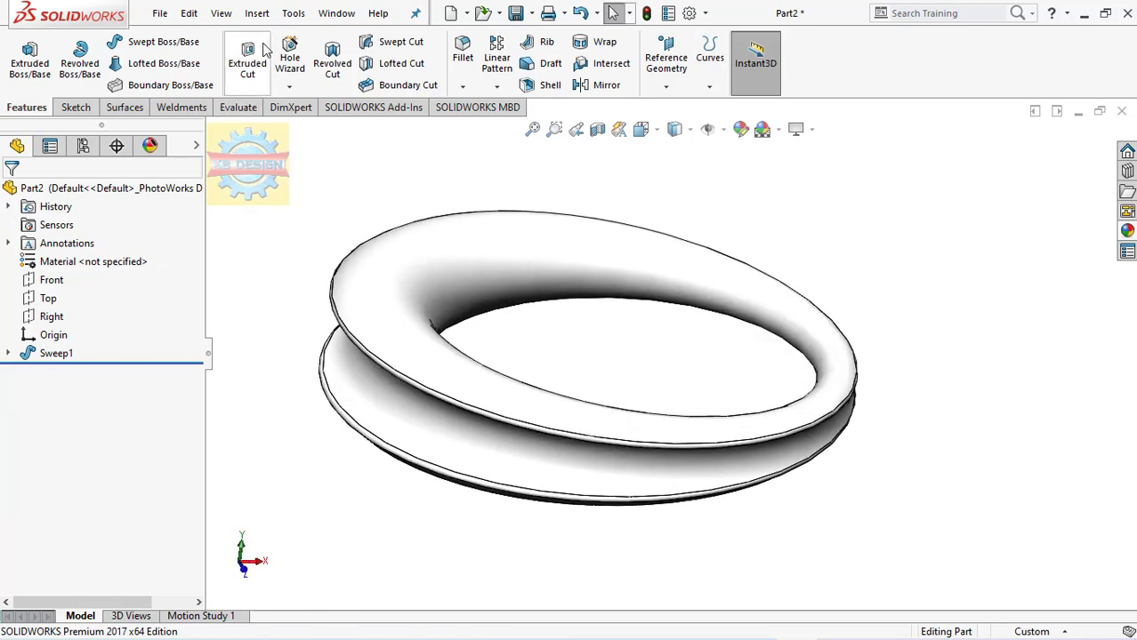
click(258, 13)
mouse_move(285, 93)
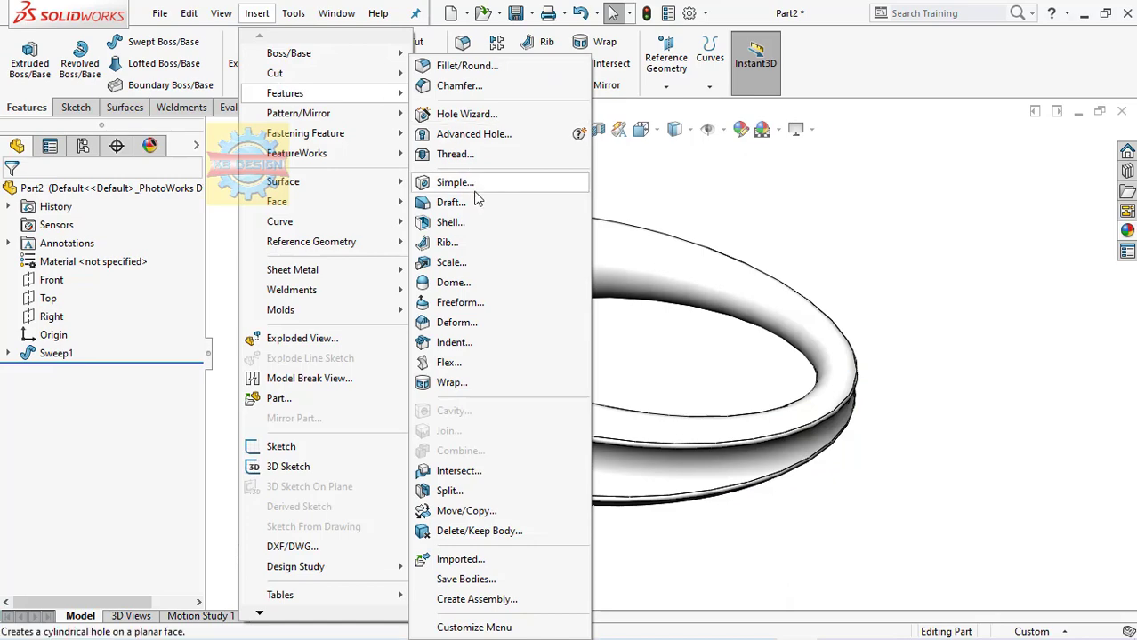
click(463, 362)
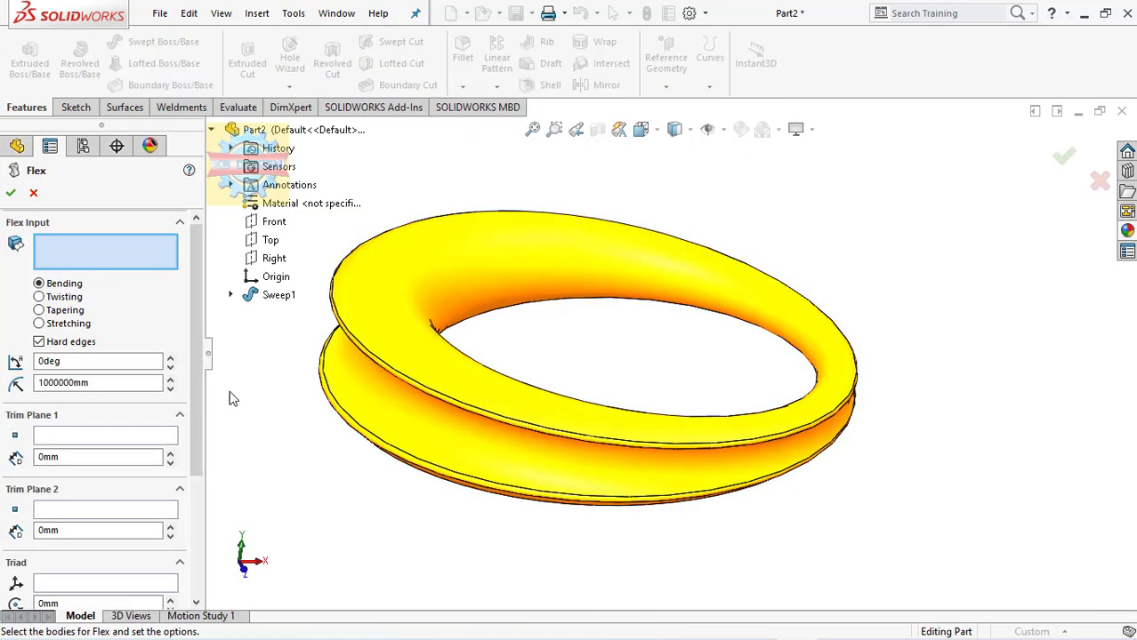
click(382, 341)
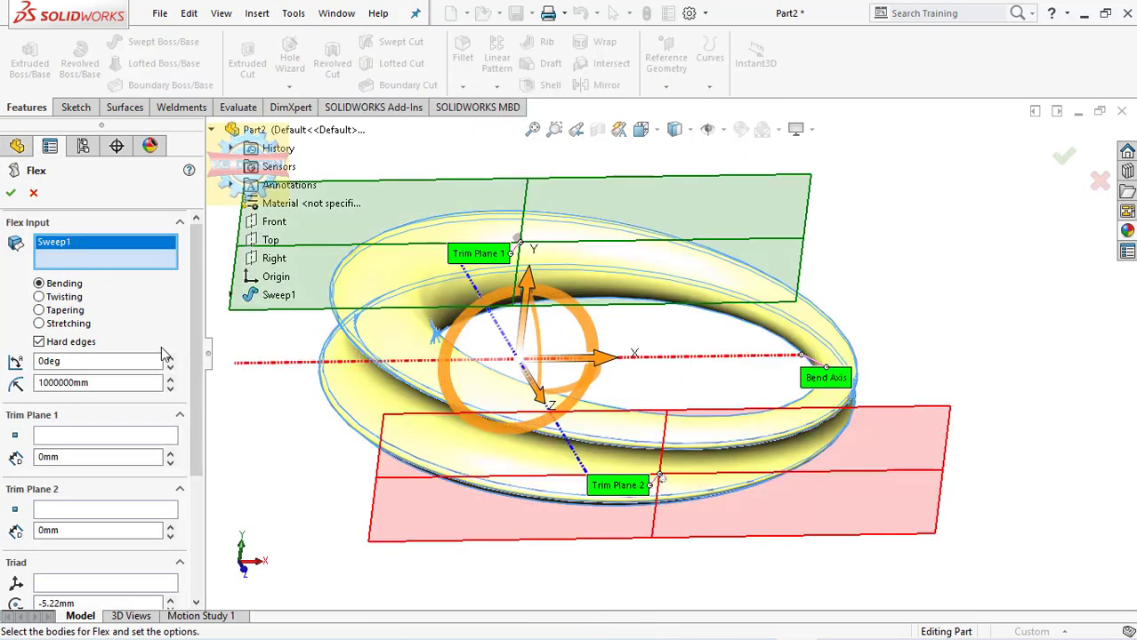
click(64, 297)
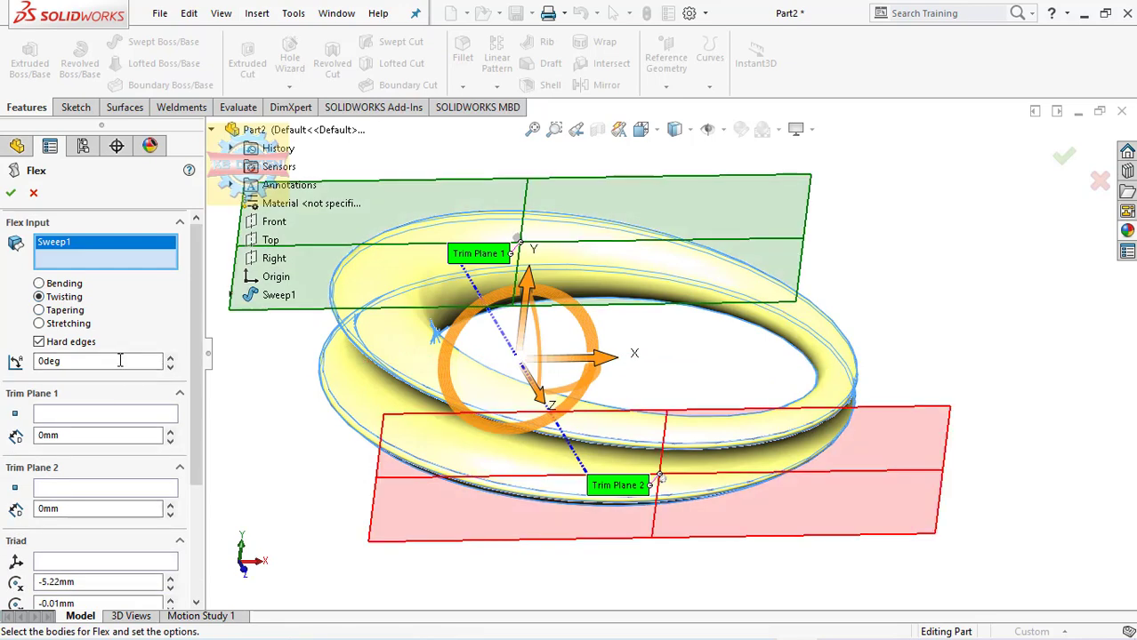
click(98, 360)
text(18)
key(Return)
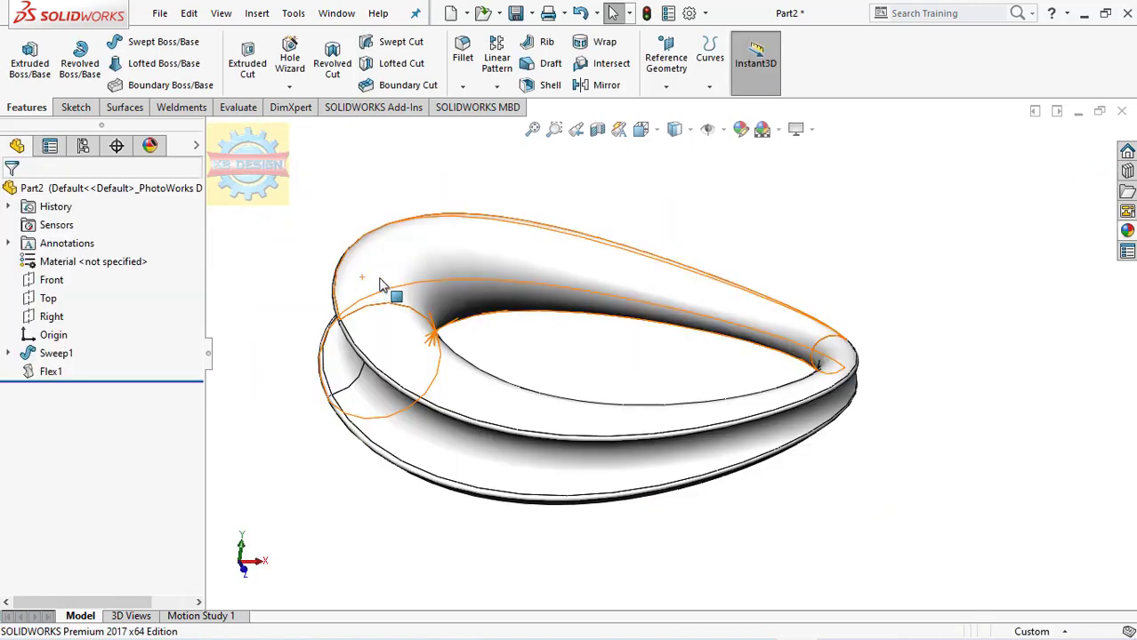
mouse_move(644, 284)
middle_down()
mouse_move(751, 327)
mouse_move(657, 305)
mouse_move(880, 353)
mouse_move(728, 408)
mouse_move(601, 425)
mouse_move(497, 410)
middle_up()
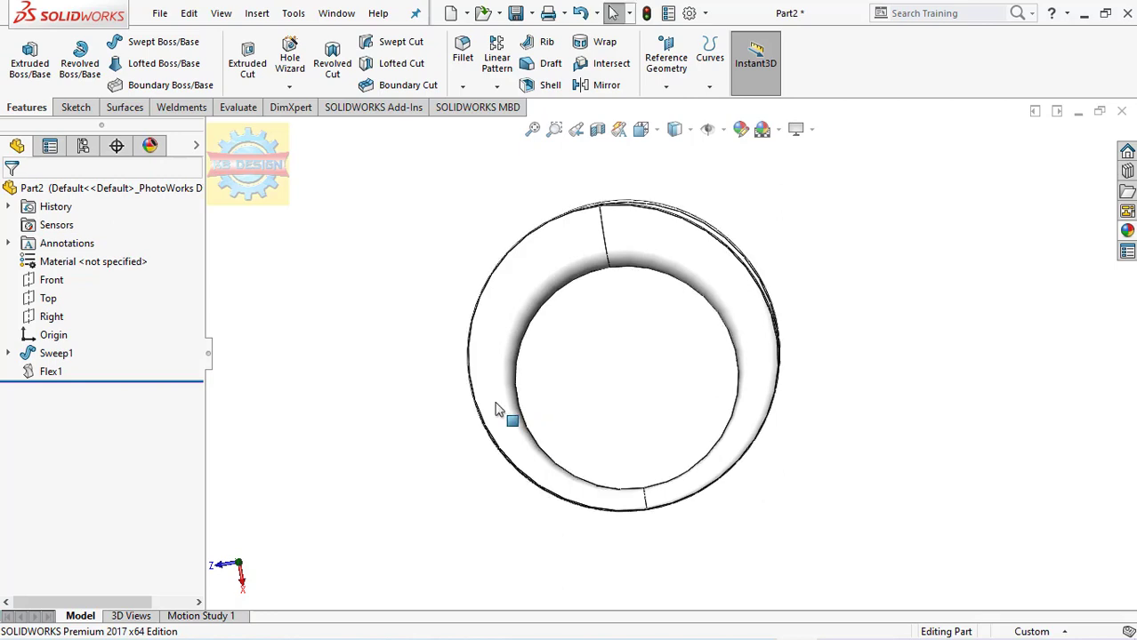
- Apply the Gemstones ruby appearance to the whole part and switch the display to Shaded
right_click(101, 194)
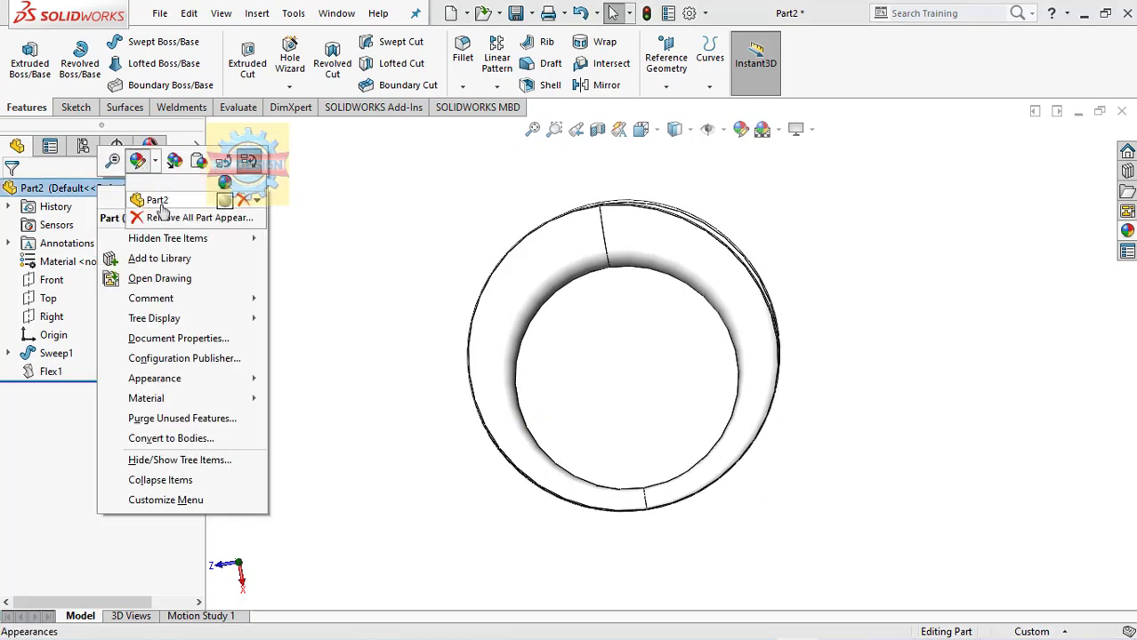
click(150, 199)
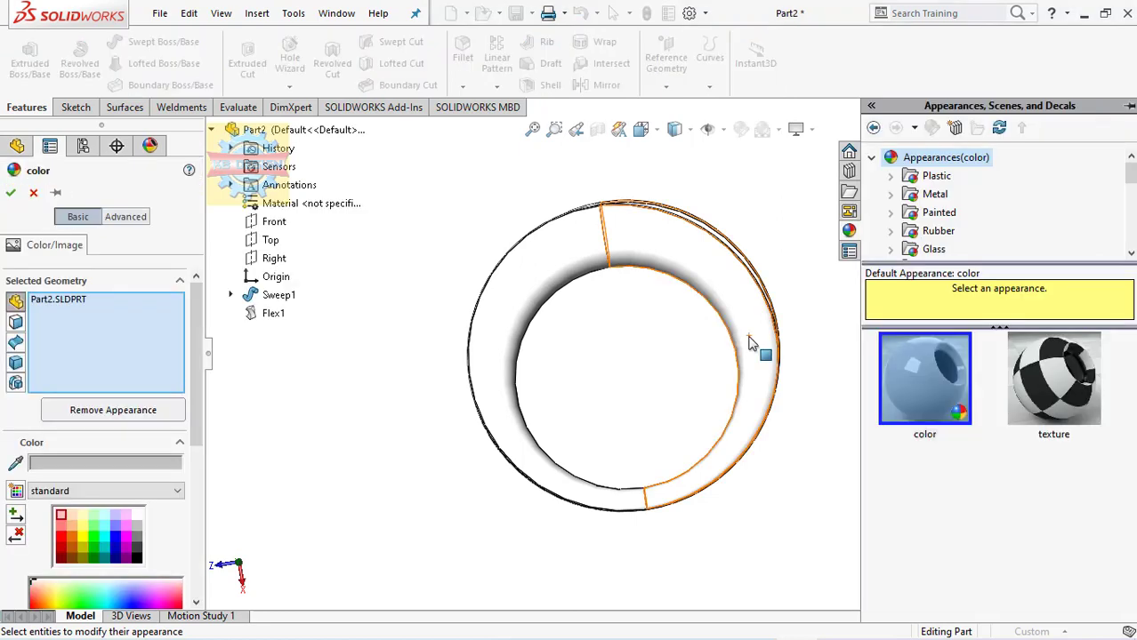
scroll(960, 220, down, 3)
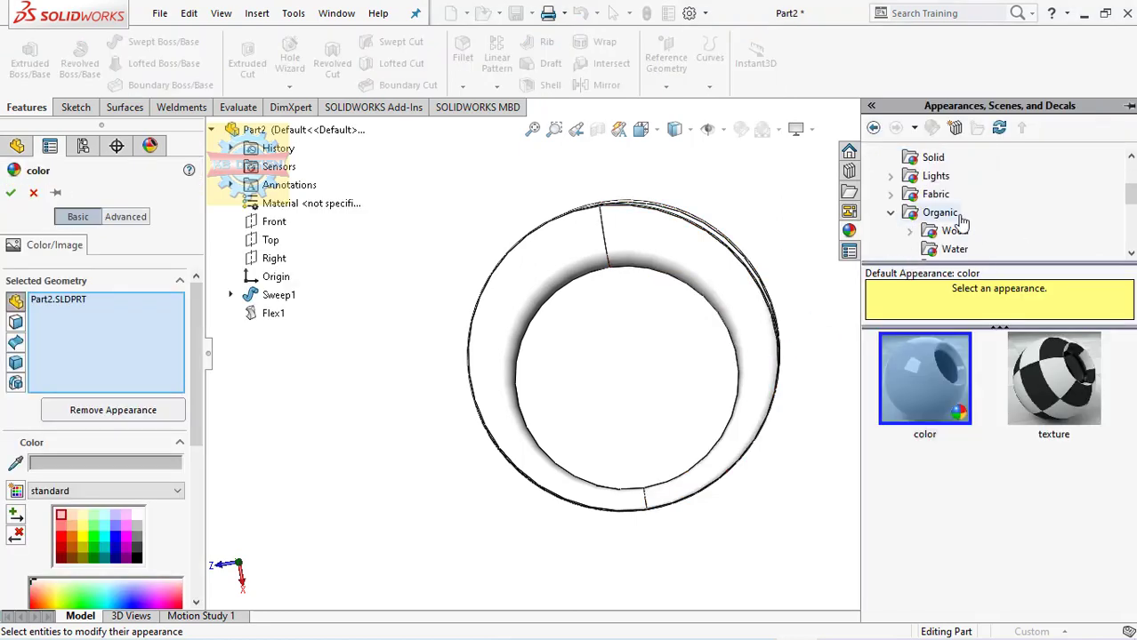
scroll(965, 219, down, 3)
click(970, 158)
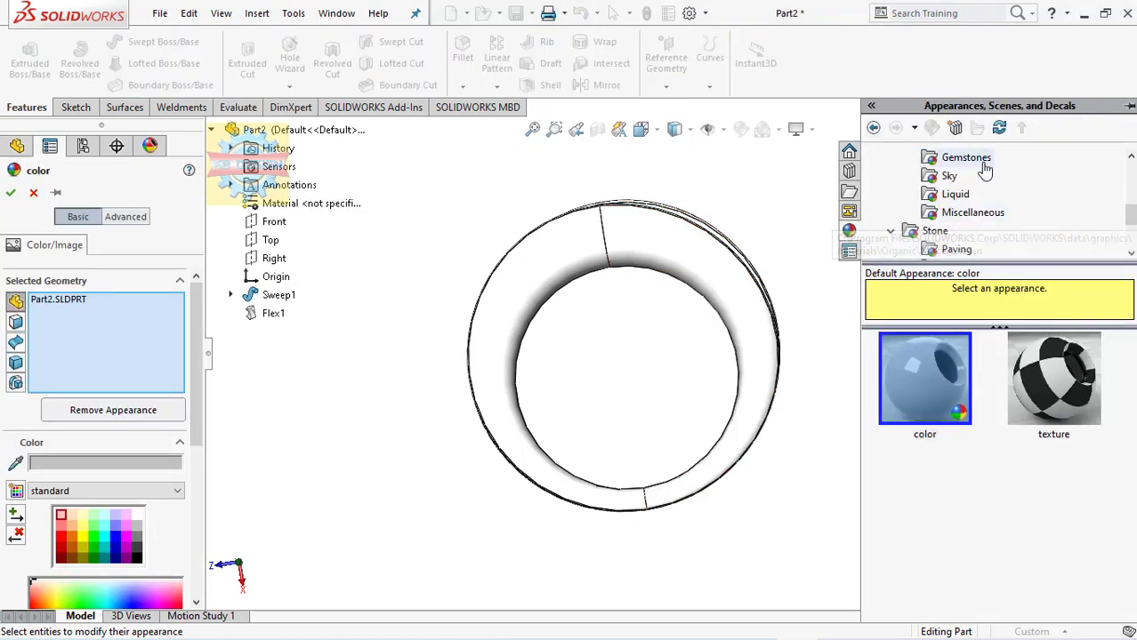
scroll(987, 400, down, 3)
click(1090, 395)
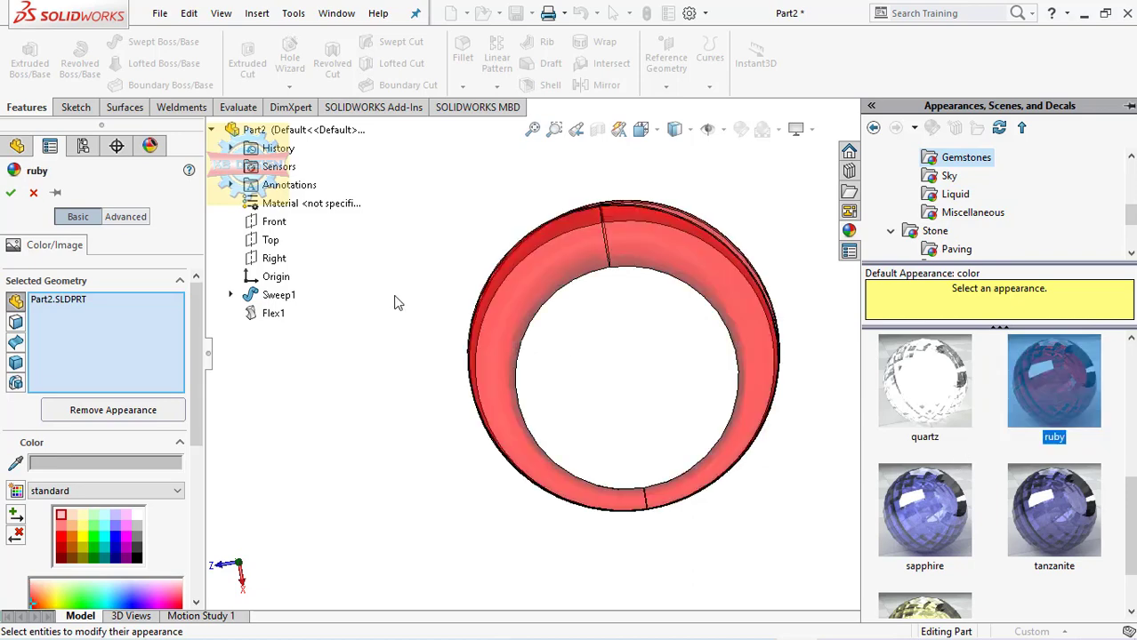
click(10, 192)
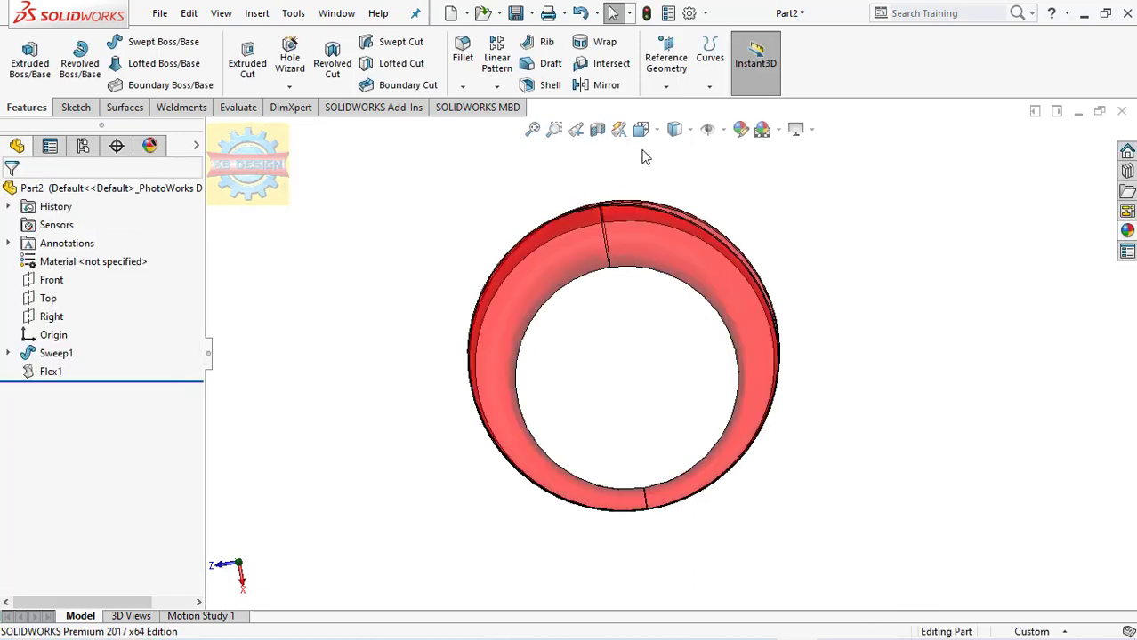
click(674, 129)
click(676, 173)
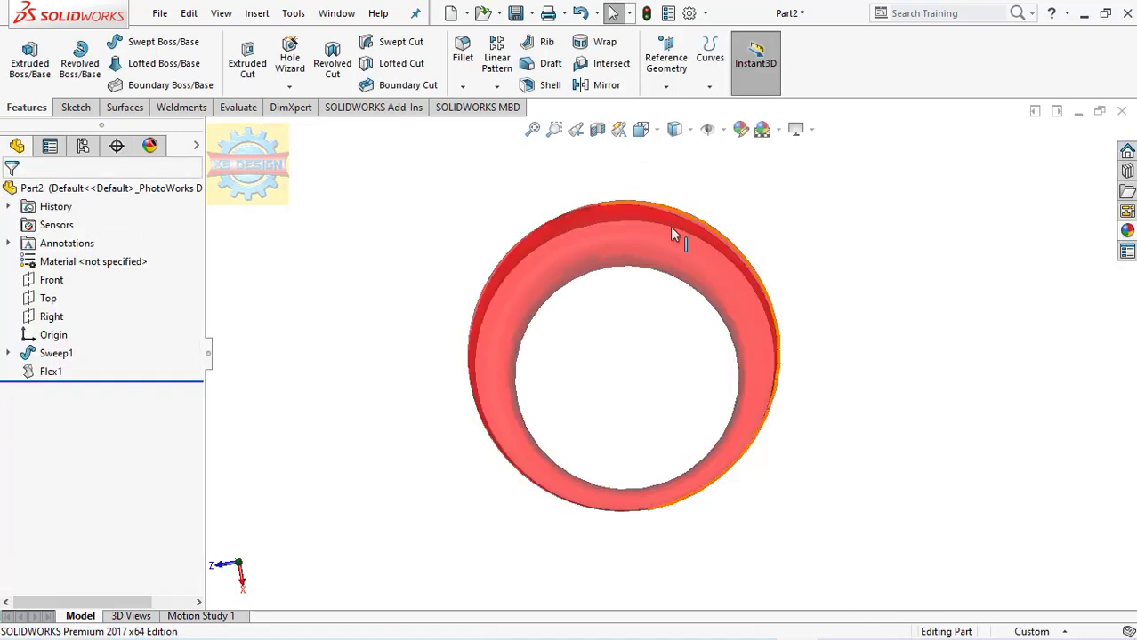